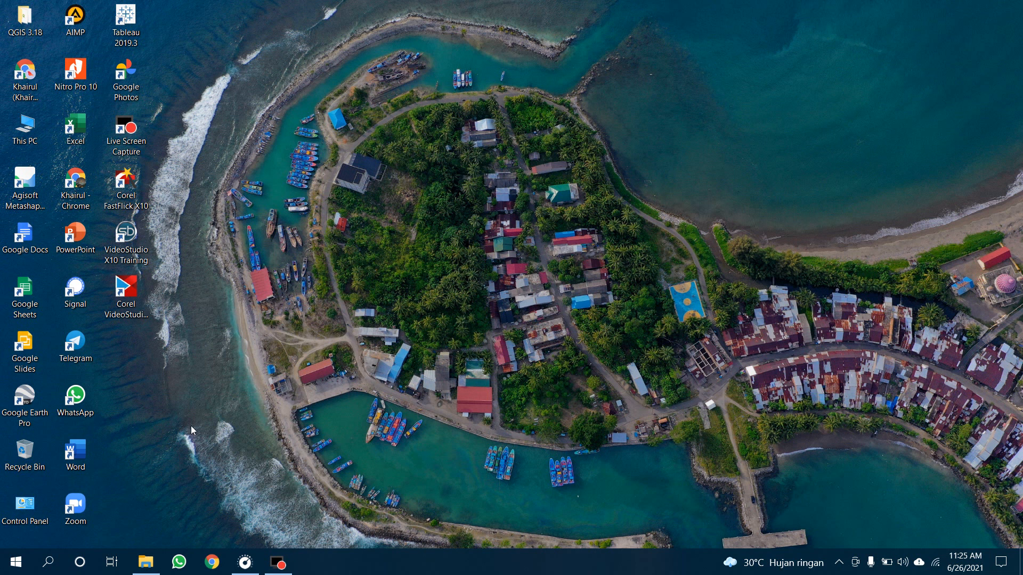
Step: Launch ArcMap 10.4 and start a new blank map
{"action": "left_click", "coordinate": [45, 563]}
{"action": "type", "text": "arc"}
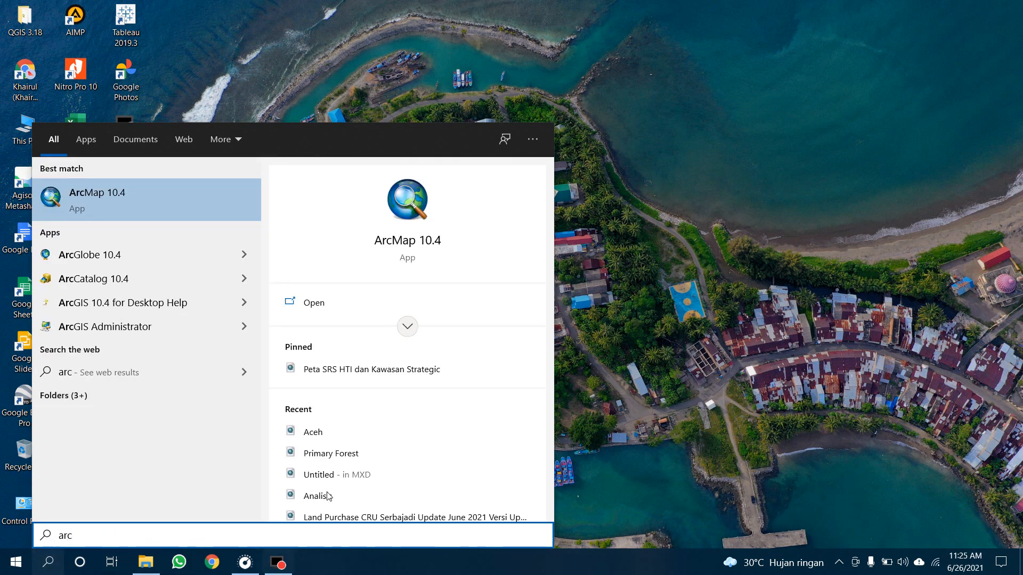
{"action": "left_click", "coordinate": [155, 201]}
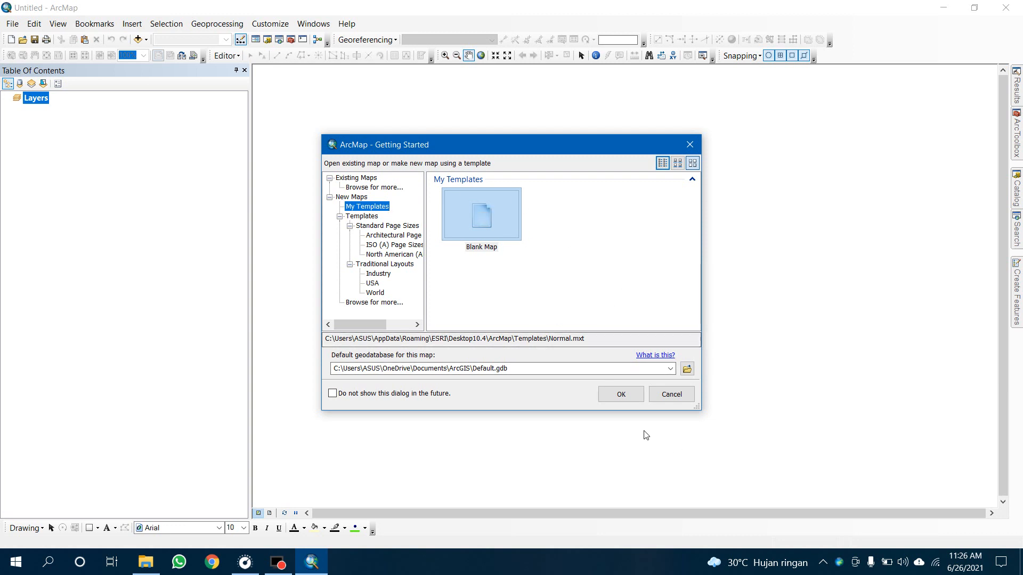
{"action": "left_click", "coordinate": [622, 395]}
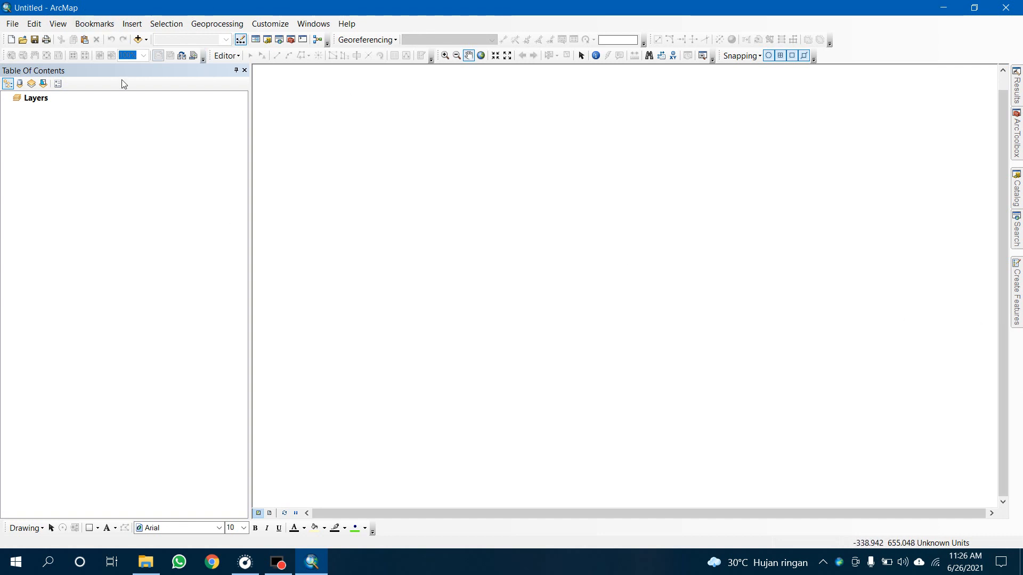
{"action": "left_click", "coordinate": [12, 24]}
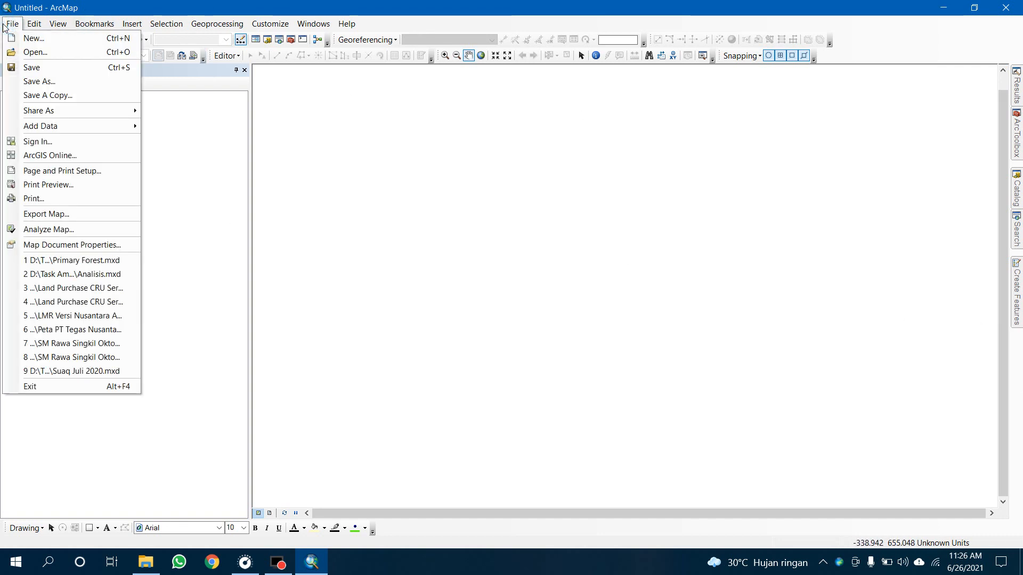
{"action": "mouse_move", "coordinate": [42, 26]}
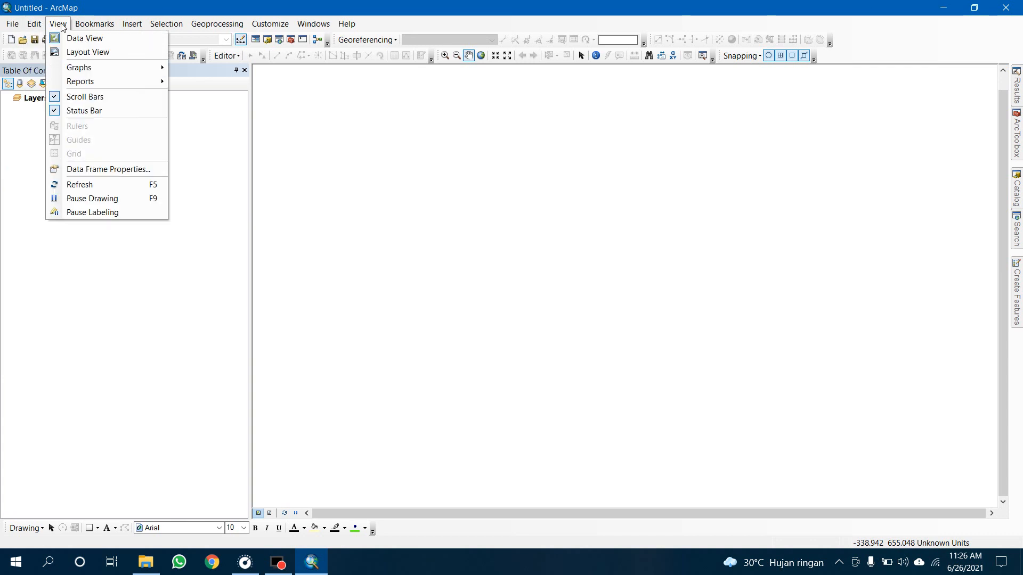
{"action": "mouse_move", "coordinate": [80, 28]}
{"action": "mouse_move", "coordinate": [136, 27]}
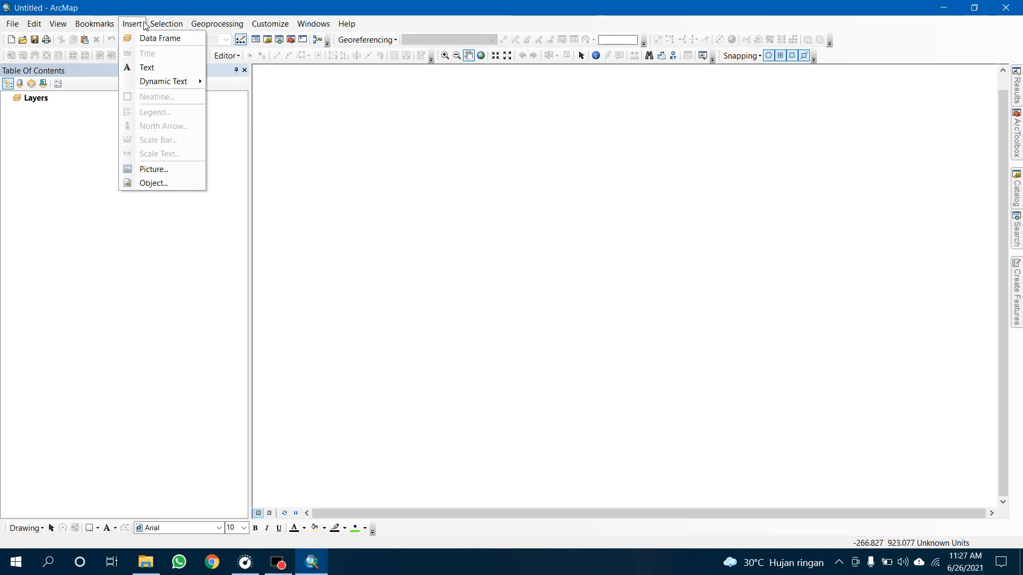
{"action": "left_click", "coordinate": [221, 24]}
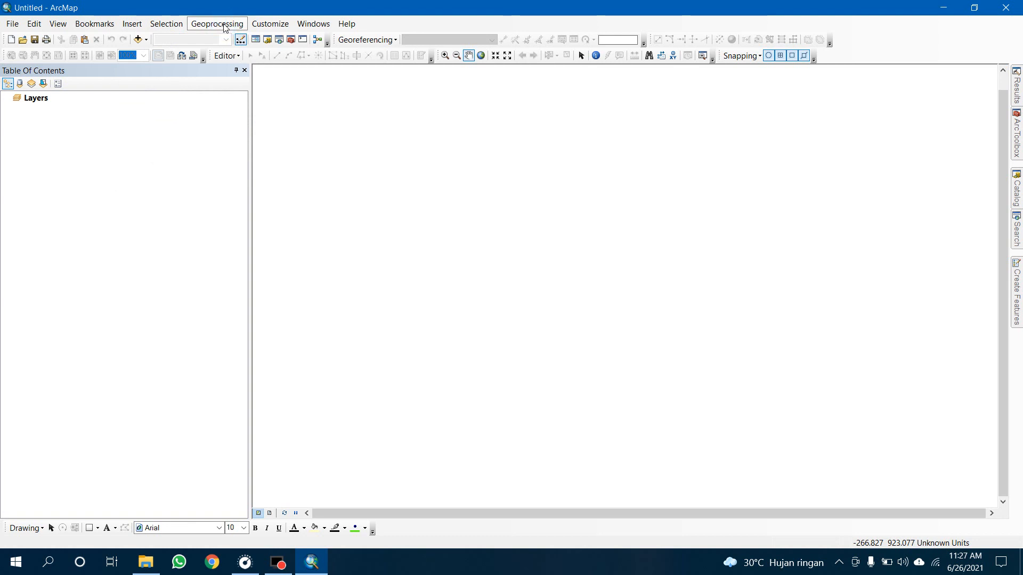
{"action": "left_click", "coordinate": [222, 31]}
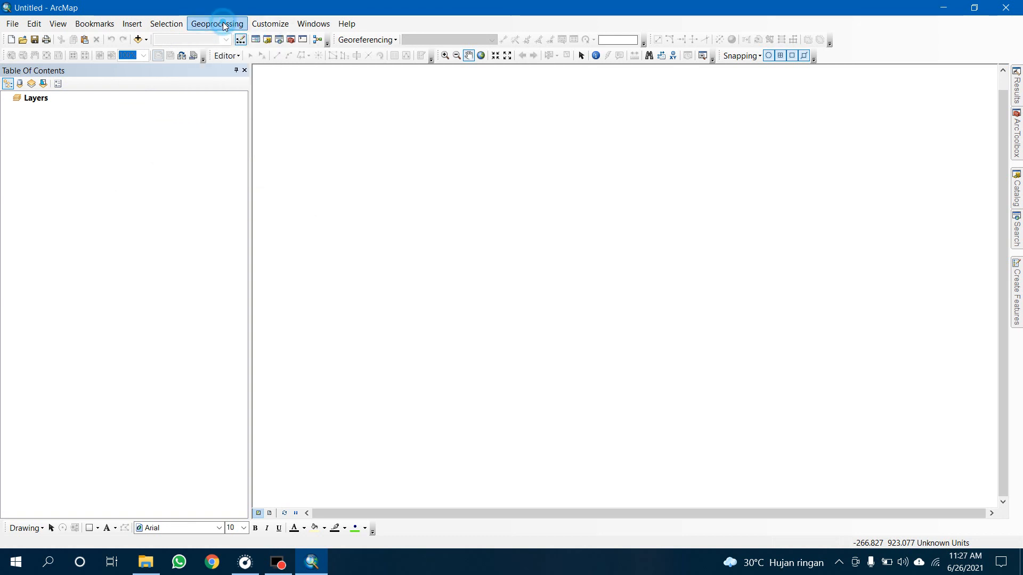
{"action": "left_click", "coordinate": [222, 27]}
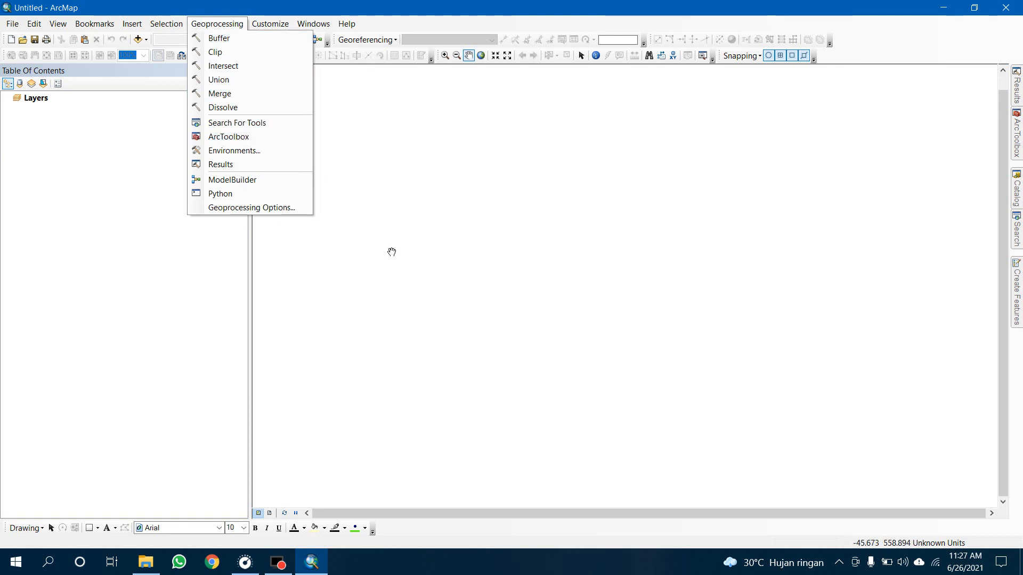
{"action": "left_click", "coordinate": [270, 23]}
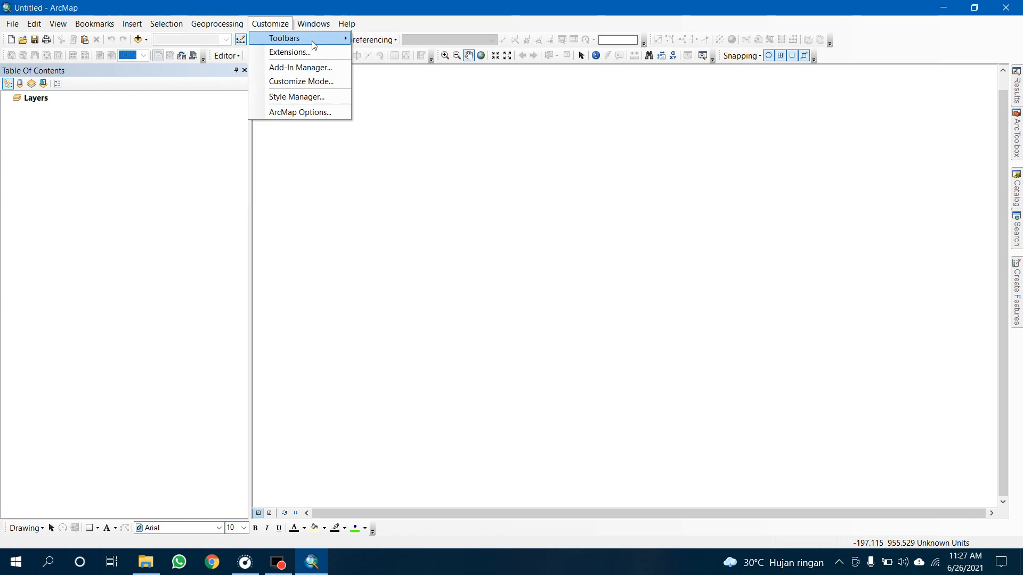
{"action": "mouse_move", "coordinate": [312, 22]}
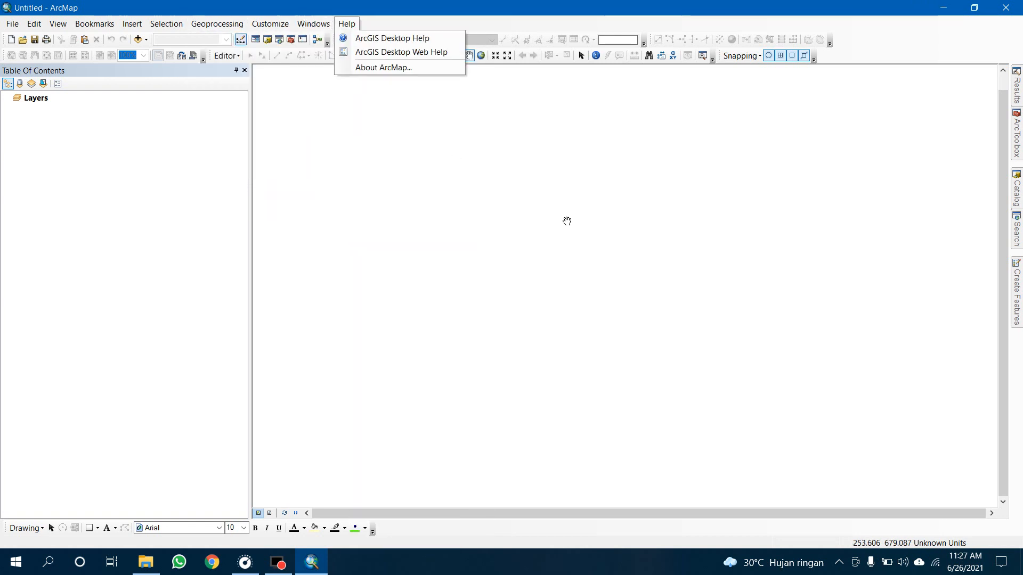
{"action": "mouse_move", "coordinate": [263, 28]}
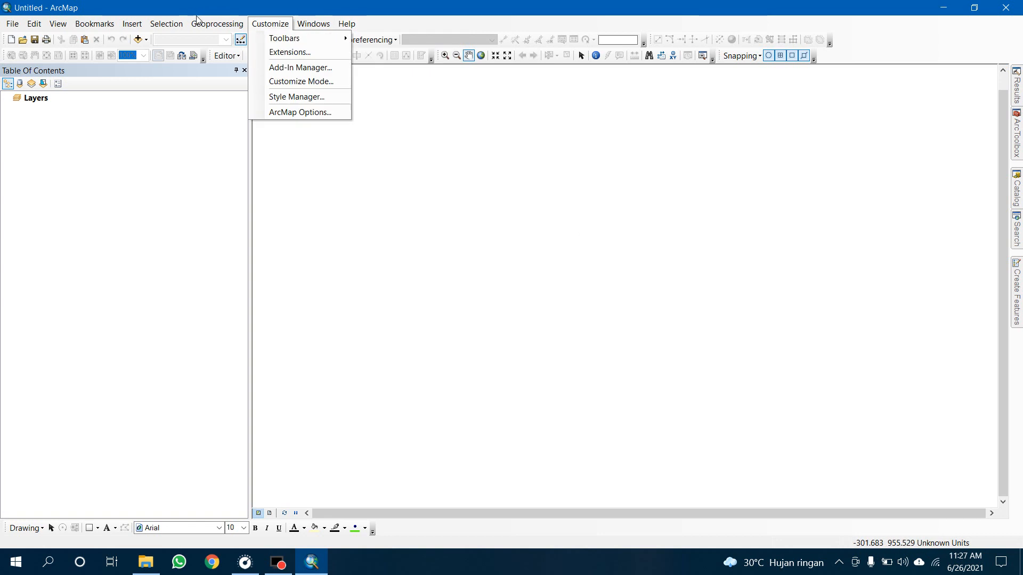
{"action": "mouse_move", "coordinate": [200, 23]}
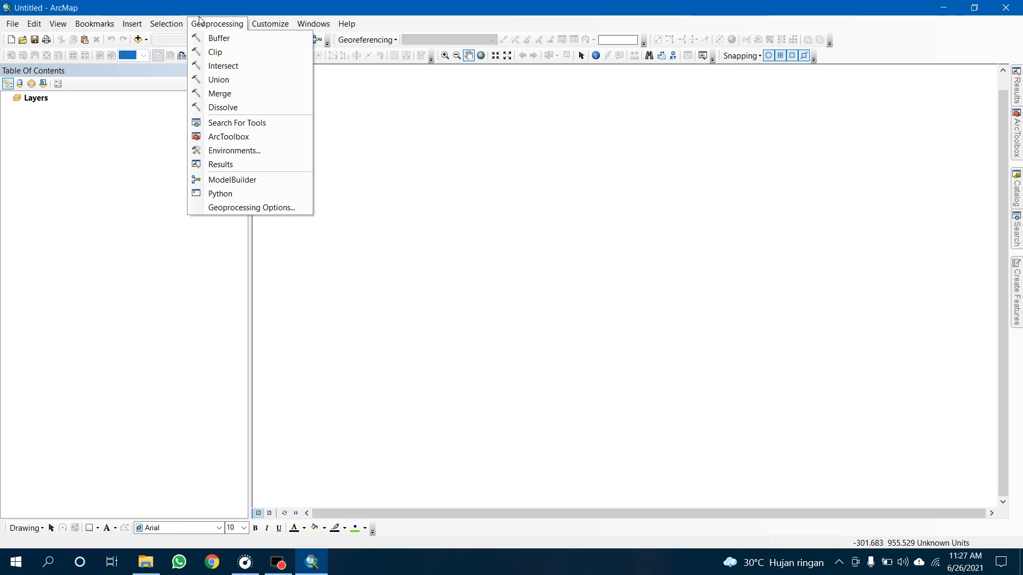
{"action": "mouse_move", "coordinate": [169, 24]}
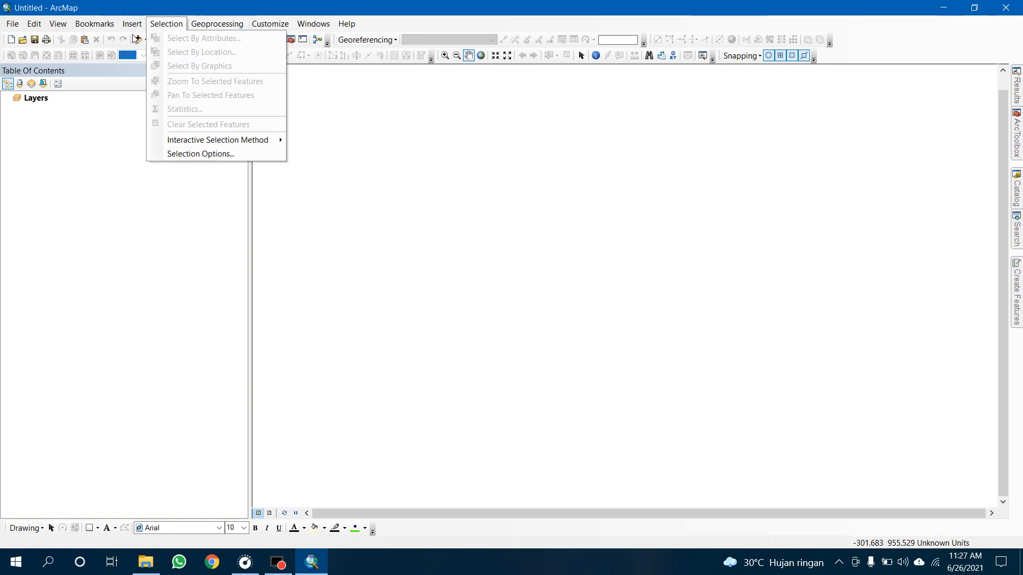
{"action": "left_click", "coordinate": [107, 61]}
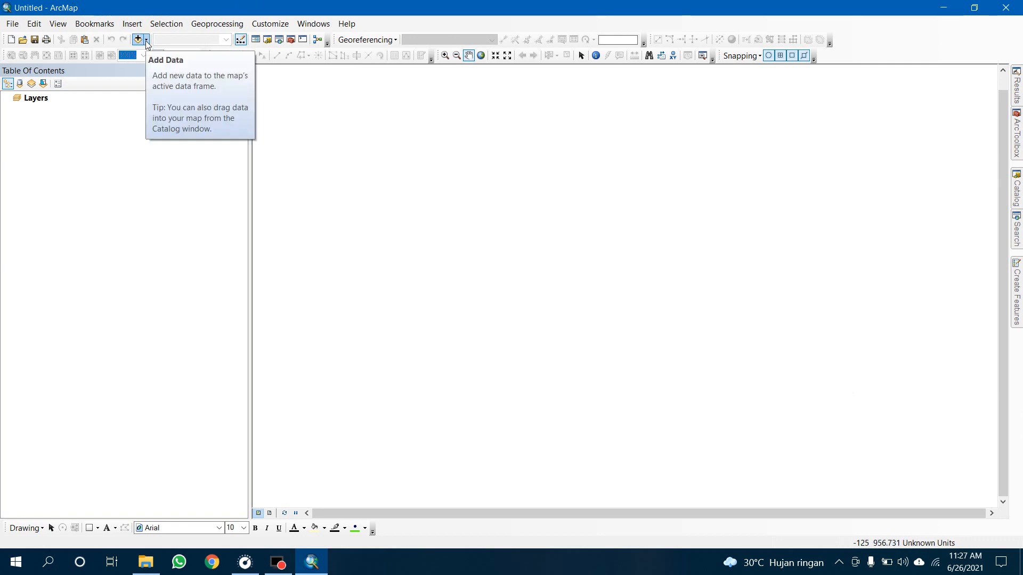
Step: Start adding data, begin a new folder connection and browse to the DATA (E:) drive
{"action": "left_click", "coordinate": [146, 39]}
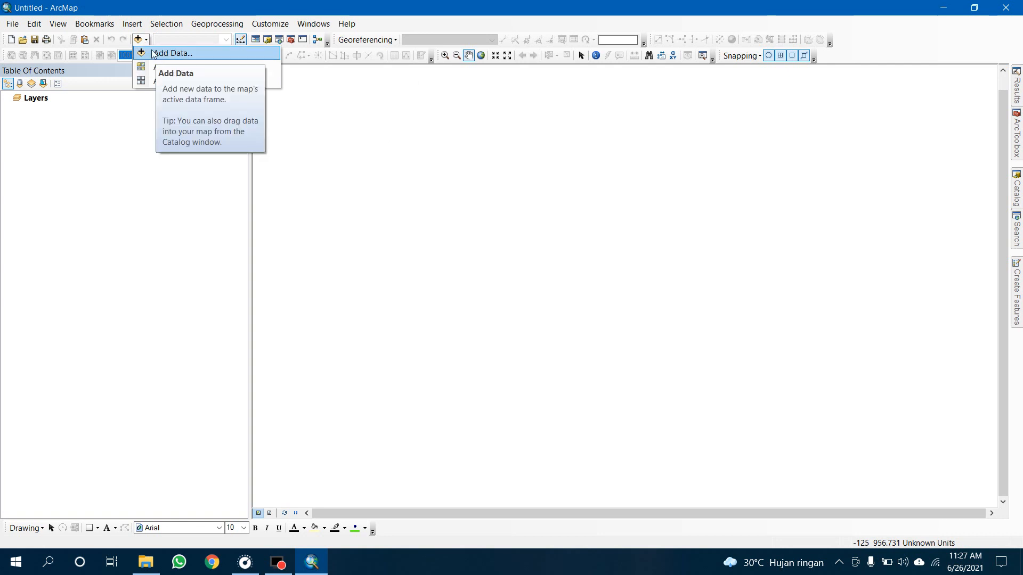
{"action": "left_click", "coordinate": [160, 54]}
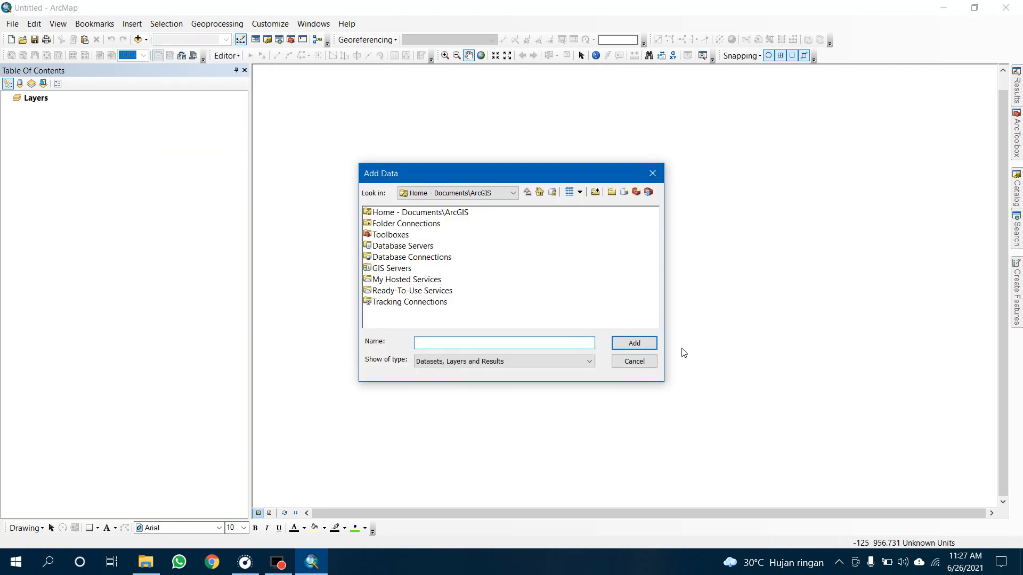
{"action": "left_click", "coordinate": [595, 193]}
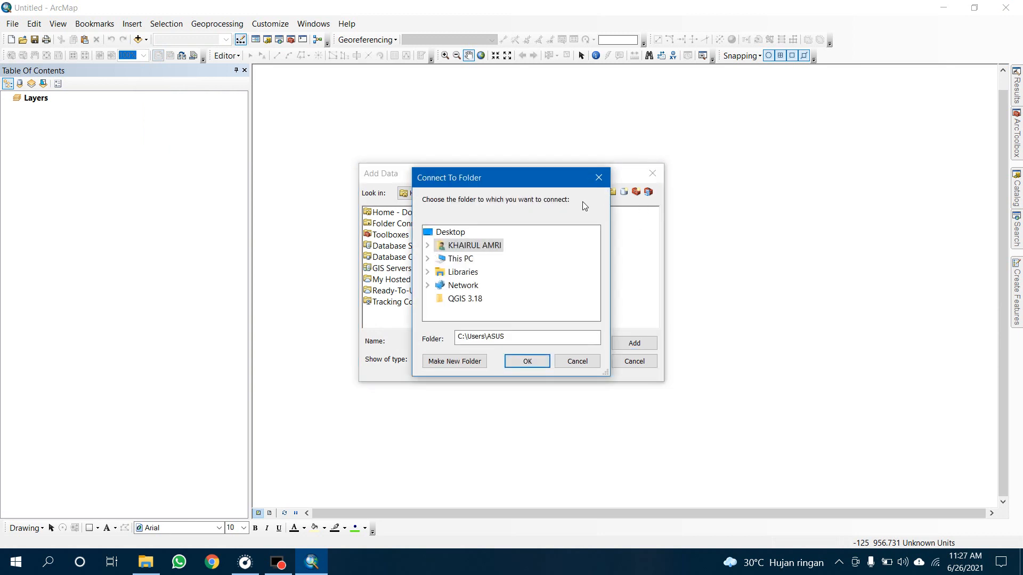
{"action": "left_click", "coordinate": [427, 246]}
{"action": "scroll", "coordinate": [480, 280], "scroll_direction": "down", "scroll_amount": 5}
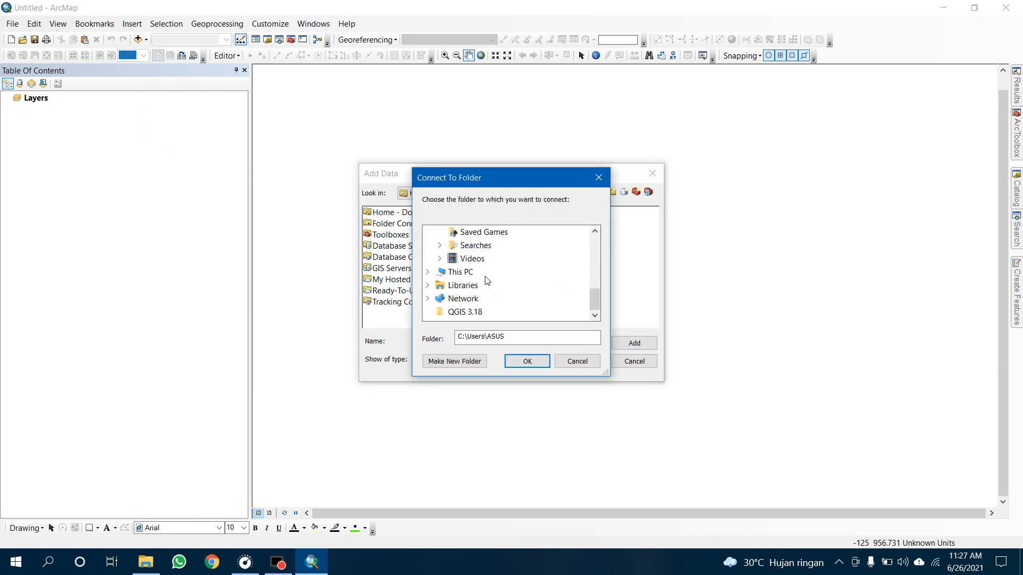
{"action": "left_click", "coordinate": [429, 273]}
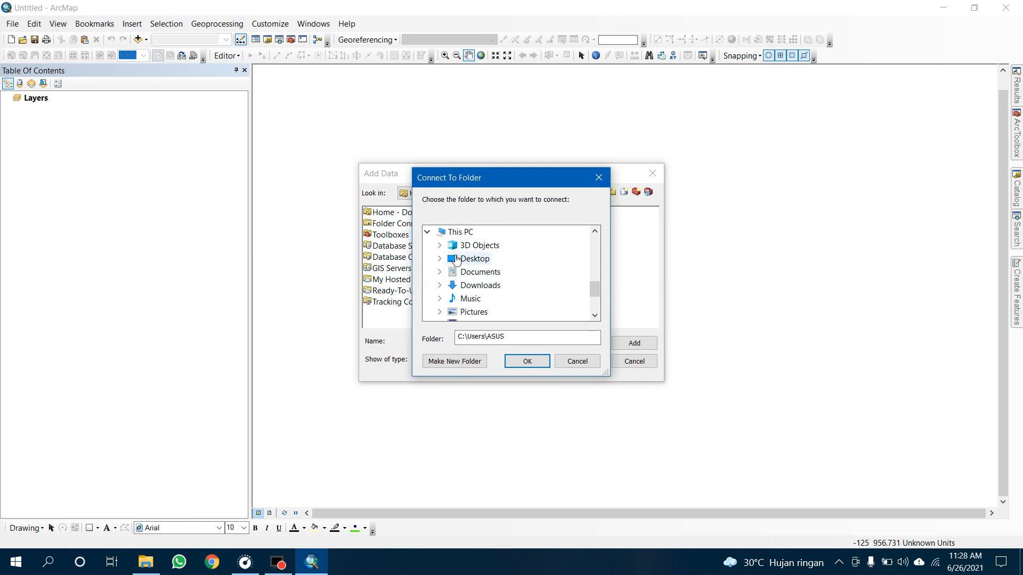
{"action": "scroll", "coordinate": [480, 277], "scroll_direction": "down", "scroll_amount": 2}
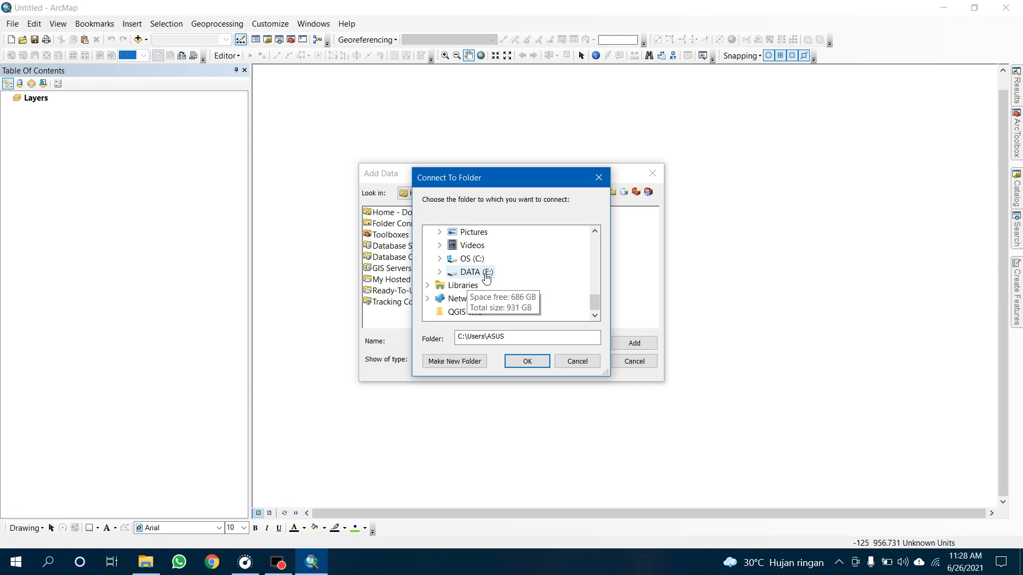
{"action": "left_click", "coordinate": [486, 276]}
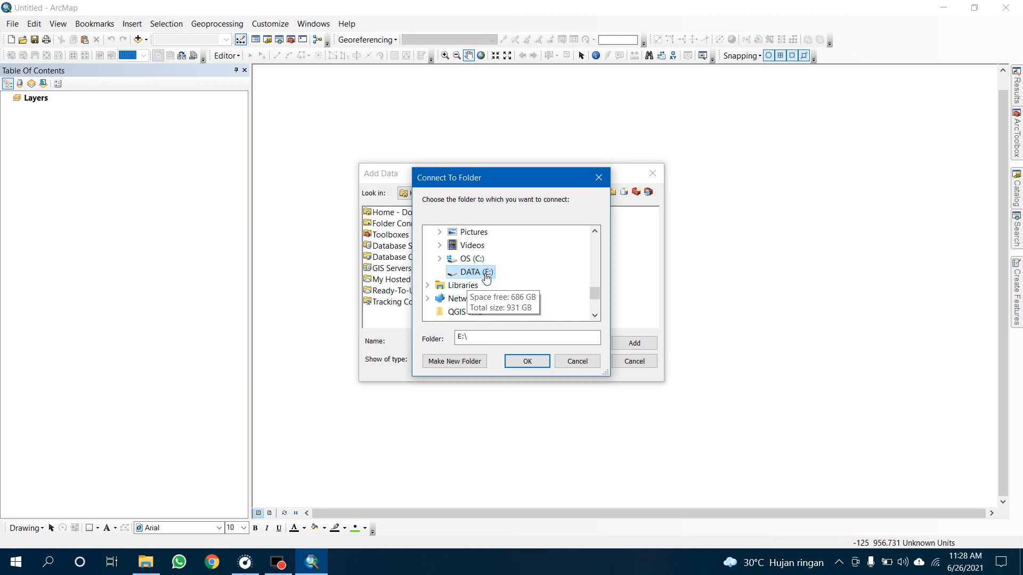
{"action": "double_click", "coordinate": [487, 276]}
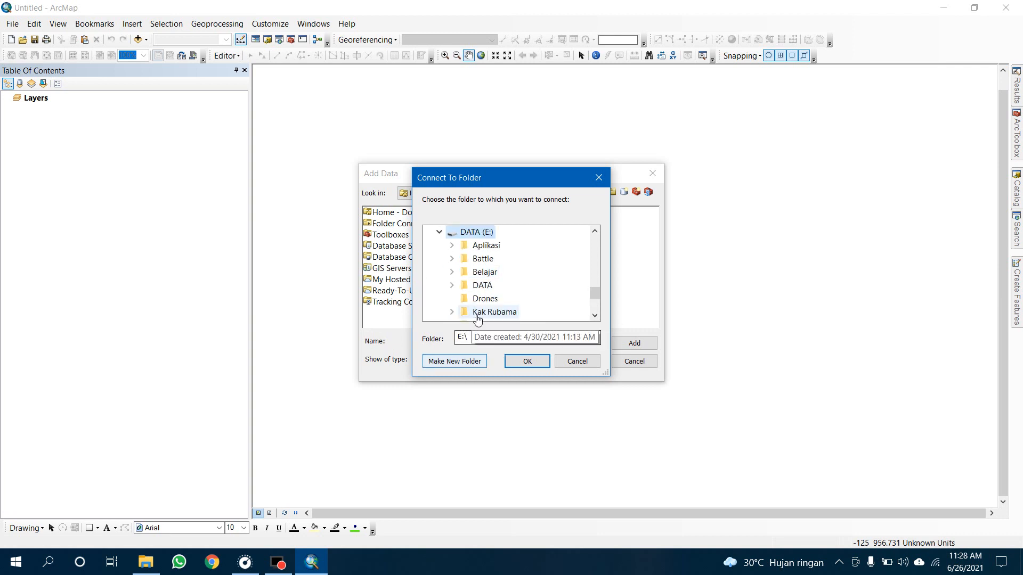
{"action": "scroll", "coordinate": [471, 320], "scroll_direction": "down", "scroll_amount": 2}
{"action": "scroll", "coordinate": [493, 288], "scroll_direction": "up", "scroll_amount": 6}
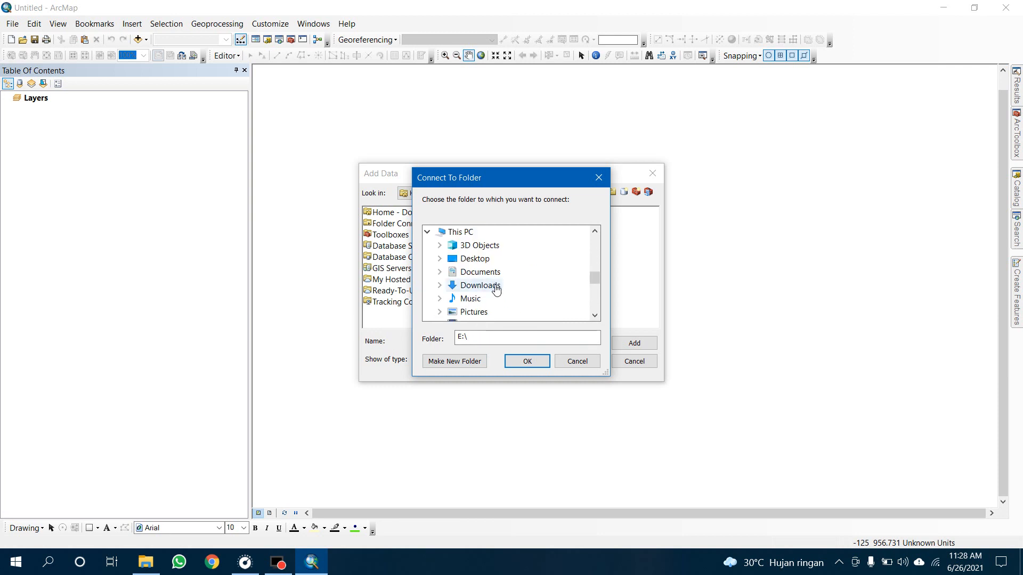
Step: Create a new folder named Belajar GIS on the E: drive and select it
{"action": "left_click", "coordinate": [476, 362]}
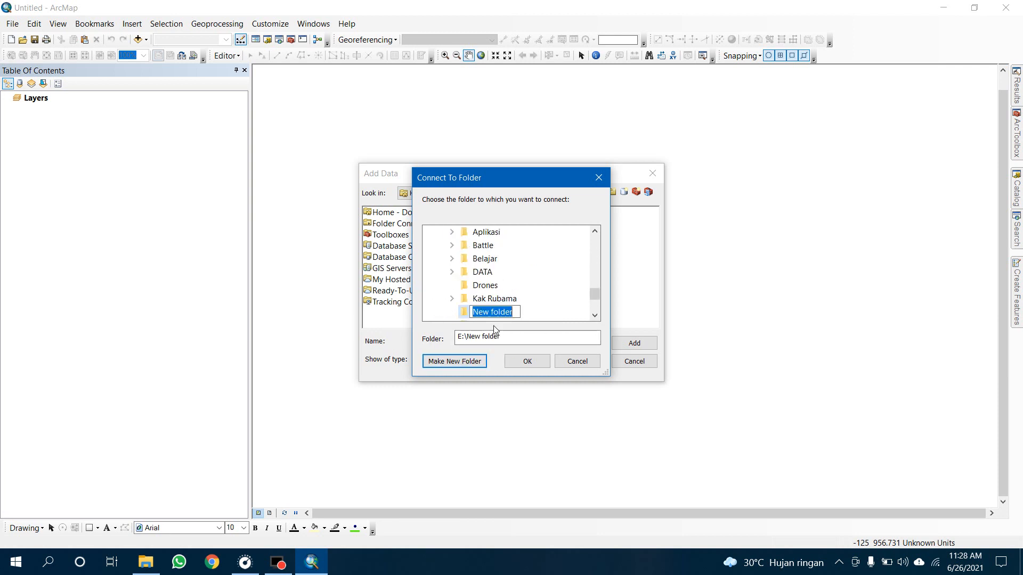
{"action": "type", "text": "BEla"}
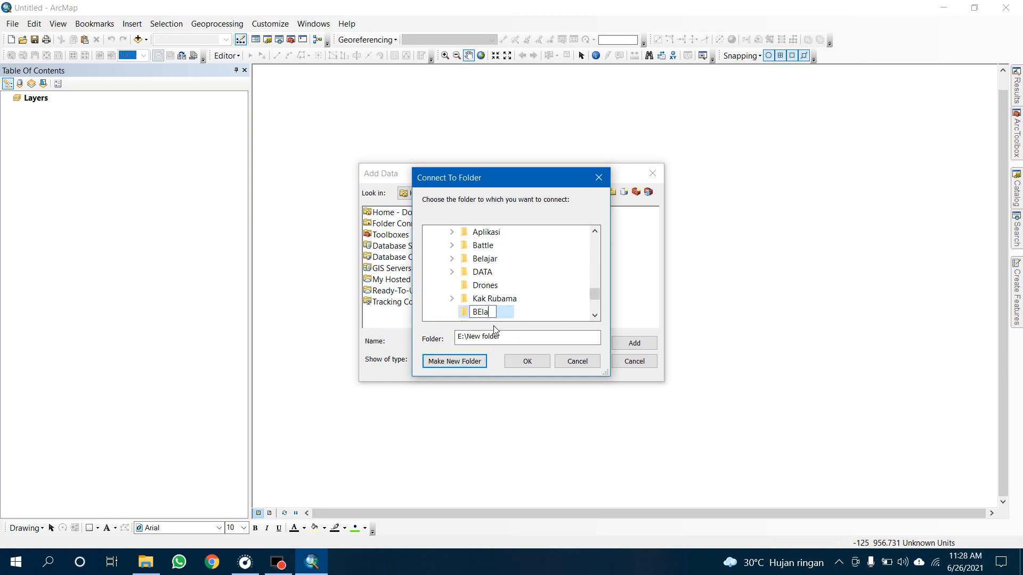
{"action": "type", "text": "lajar GIS"}
{"action": "left_click", "coordinate": [437, 304]}
{"action": "left_click", "coordinate": [484, 275]}
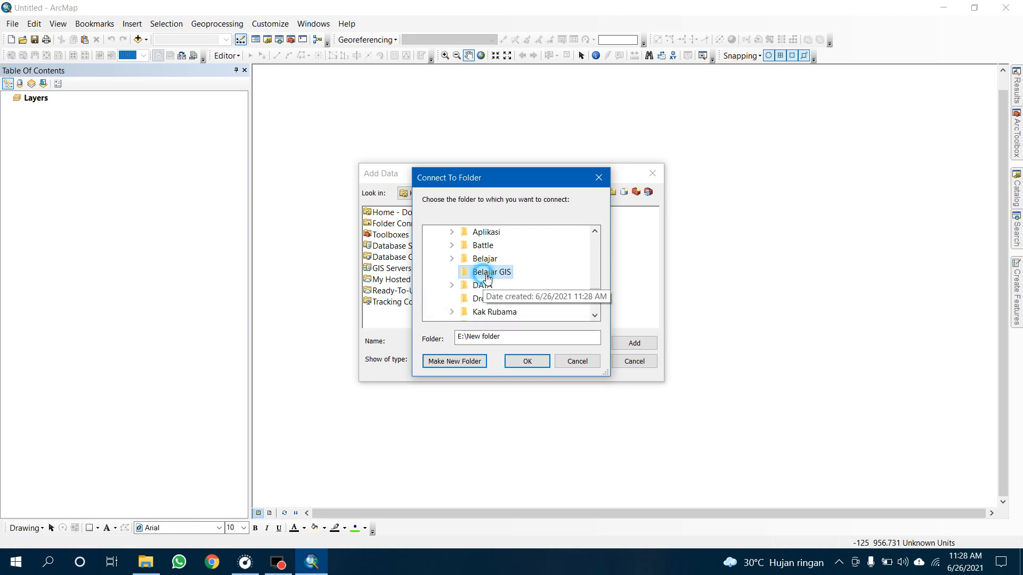
Step: Try to connect to the folder path E:\SHP
{"action": "left_click_drag", "start_coordinate": [500, 336], "coordinate": [474, 327]}
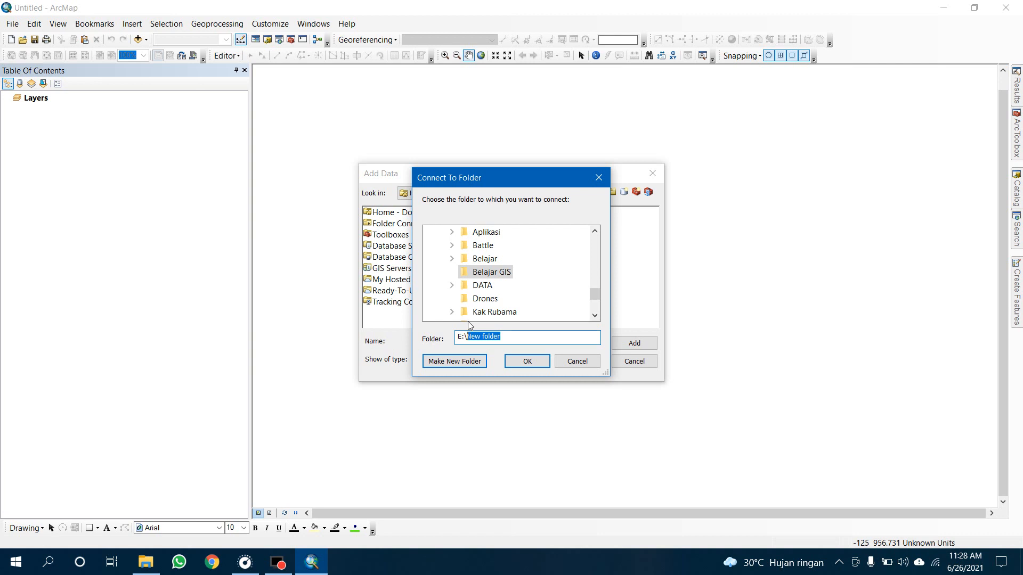
{"action": "type", "text": "SH"}
{"action": "key", "text": "BackSpace"}
{"action": "key", "text": "BackSpace"}
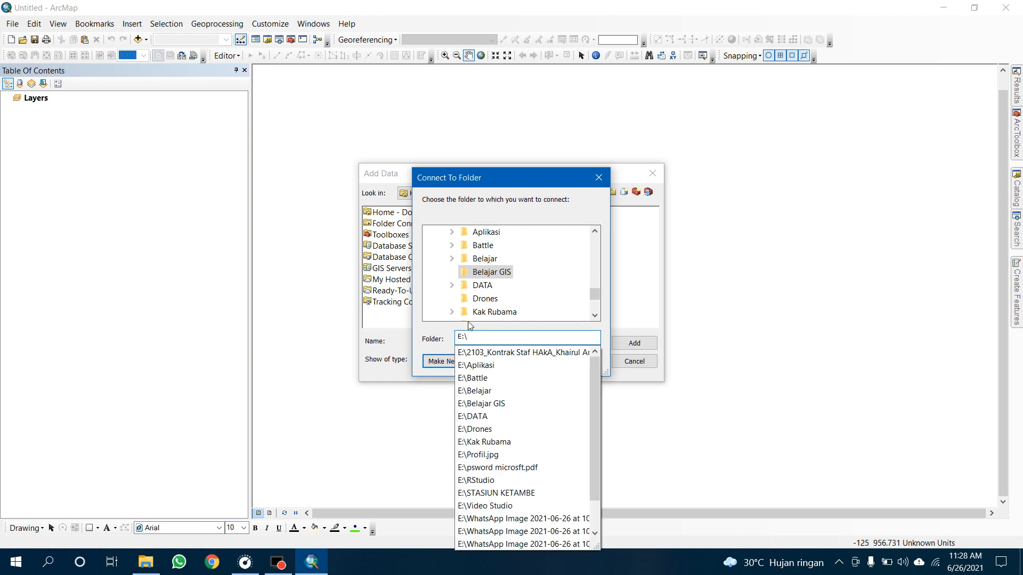
{"action": "left_click", "coordinate": [500, 272]}
{"action": "left_click", "coordinate": [495, 340]}
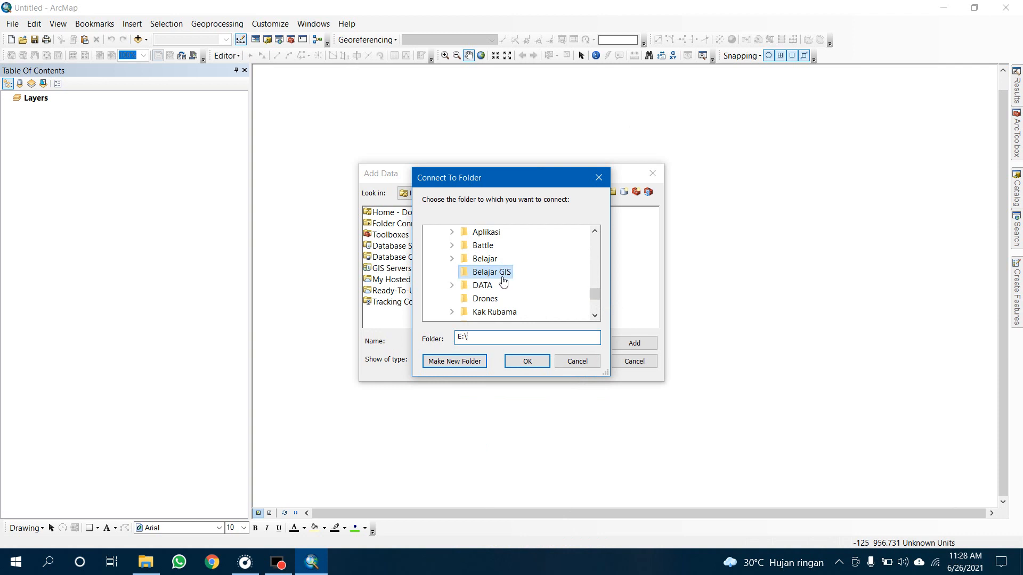
{"action": "type", "text": "SHP"}
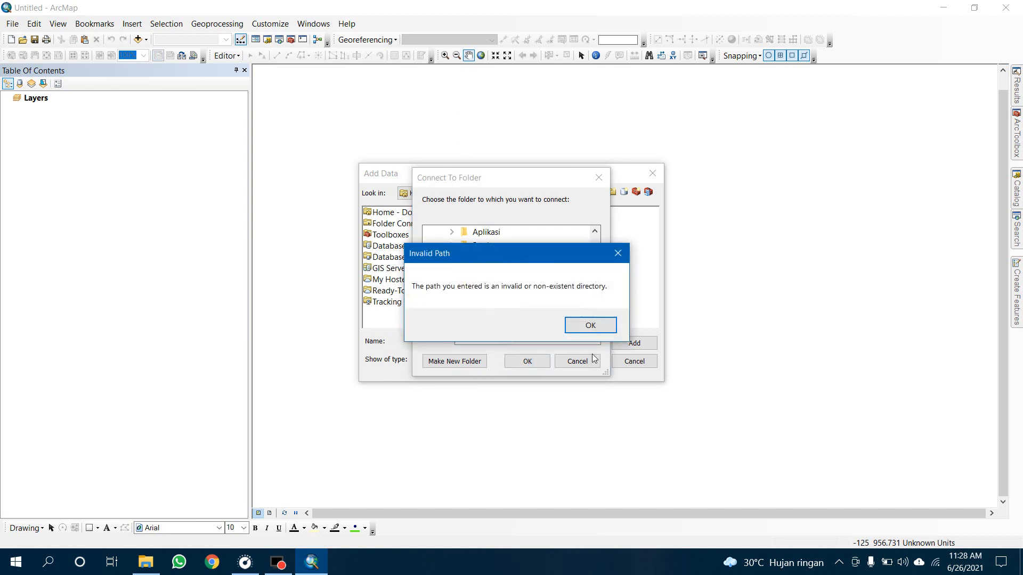
{"action": "left_click", "coordinate": [589, 323]}
Step: Create a subfolder named SHP inside the Belajar GIS folder
{"action": "left_click", "coordinate": [463, 361]}
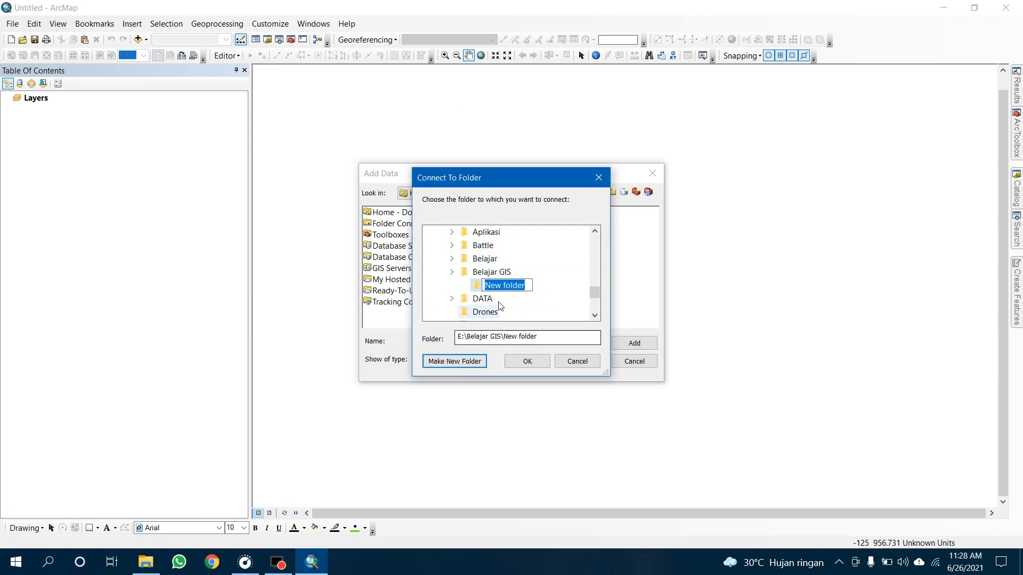
{"action": "type", "text": "SHP"}
{"action": "key", "text": "Return"}
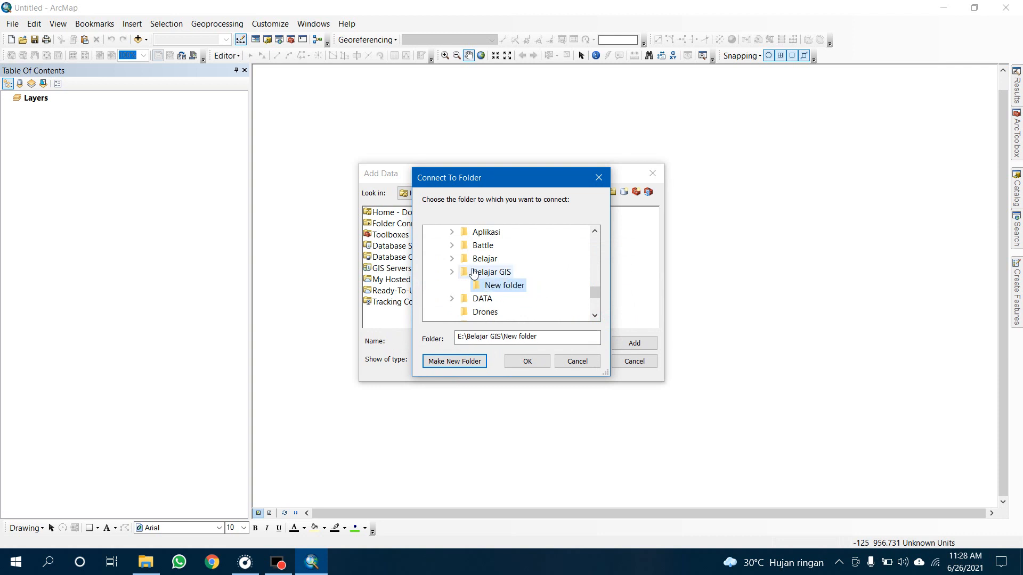
Step: Try to connect to the new subfolder inside Belajar GIS, and cancel the folder connection
{"action": "left_click", "coordinate": [526, 363]}
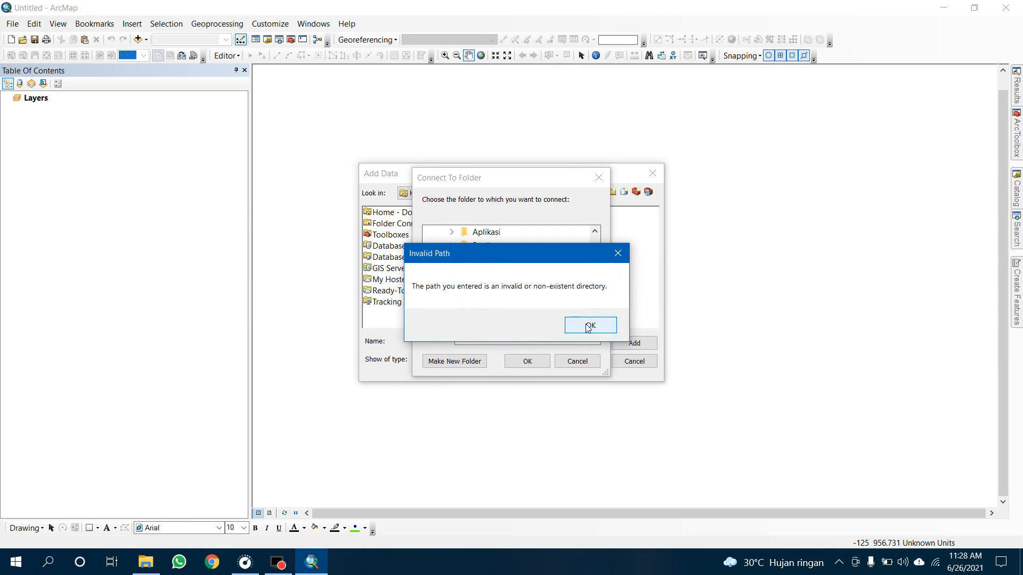
{"action": "left_click", "coordinate": [588, 325]}
{"action": "left_click", "coordinate": [491, 272]}
{"action": "left_click", "coordinate": [491, 285]}
{"action": "left_click", "coordinate": [572, 361]}
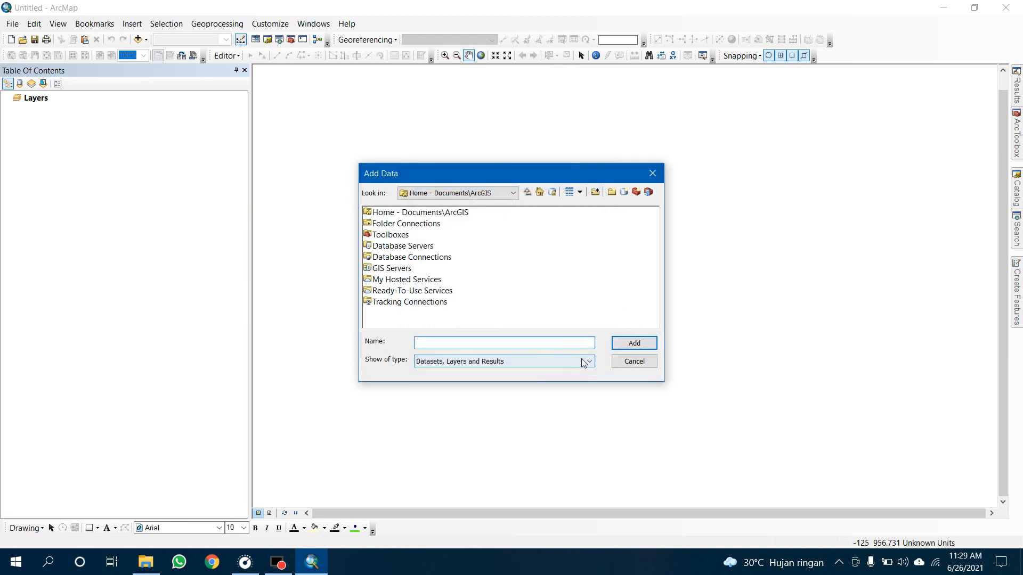
Step: Connect to the DATA (E:) drive as a folder, and close the Add Data dialog without adding a layer
{"action": "left_click", "coordinate": [401, 226]}
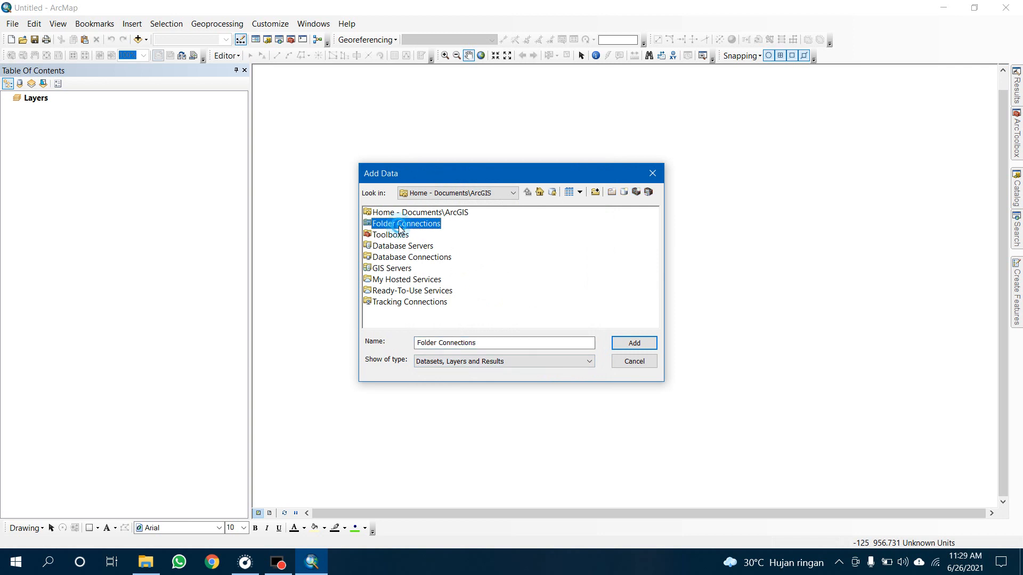
{"action": "left_click", "coordinate": [596, 193]}
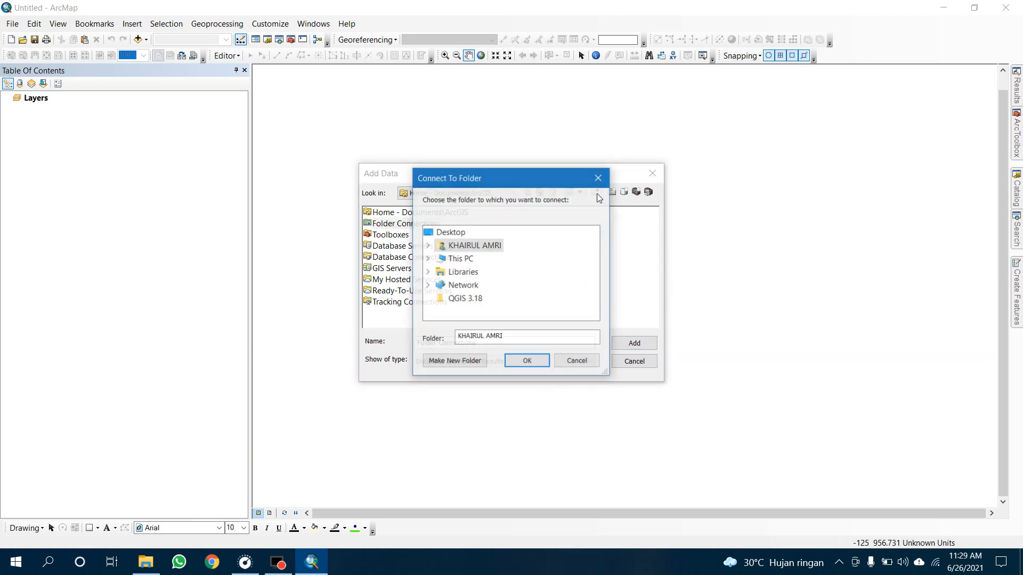
{"action": "double_click", "coordinate": [457, 258]}
{"action": "scroll", "coordinate": [490, 292], "scroll_direction": "down", "scroll_amount": 2}
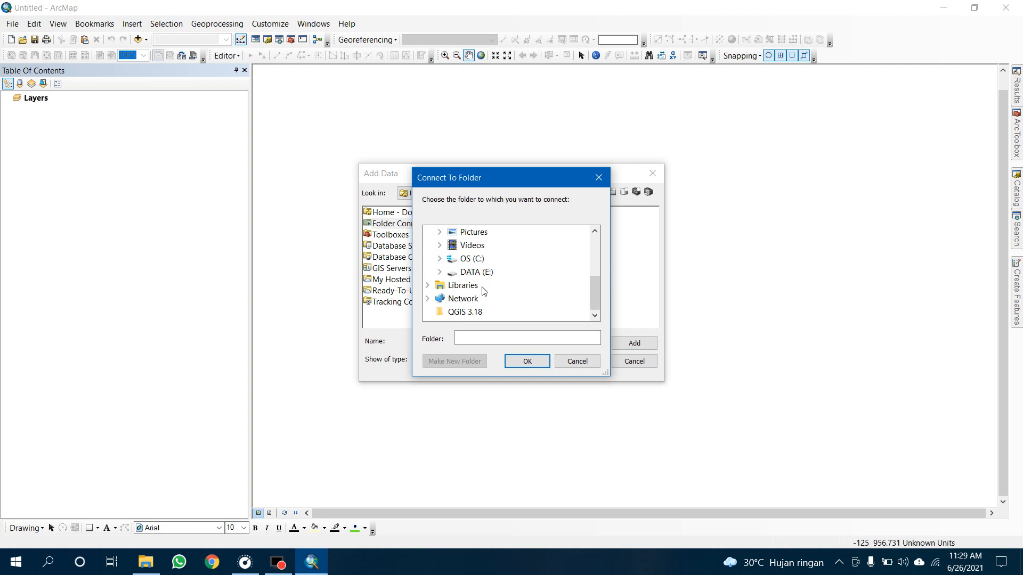
{"action": "double_click", "coordinate": [466, 270]}
{"action": "left_click", "coordinate": [528, 361]}
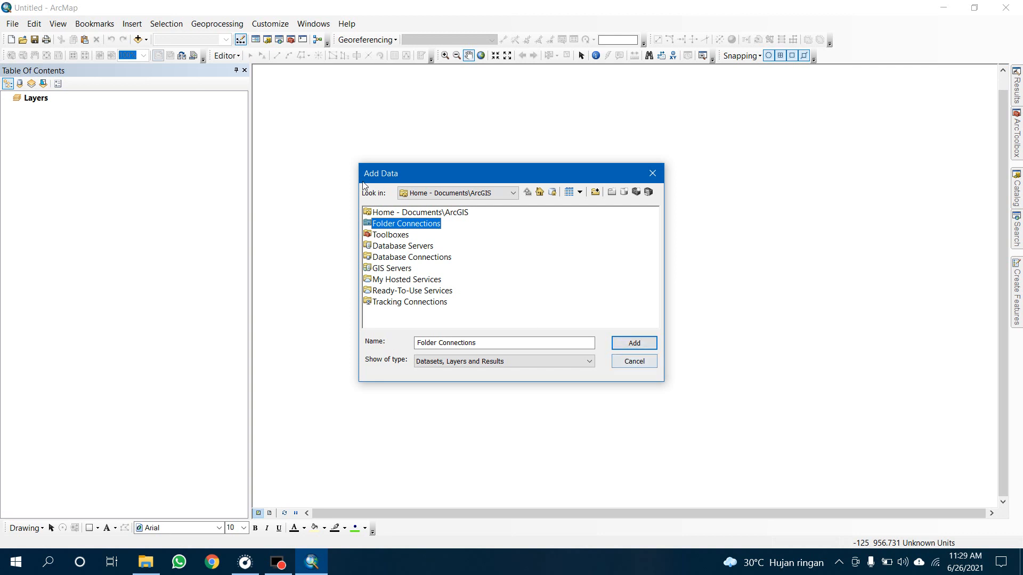
{"action": "left_click", "coordinate": [633, 362]}
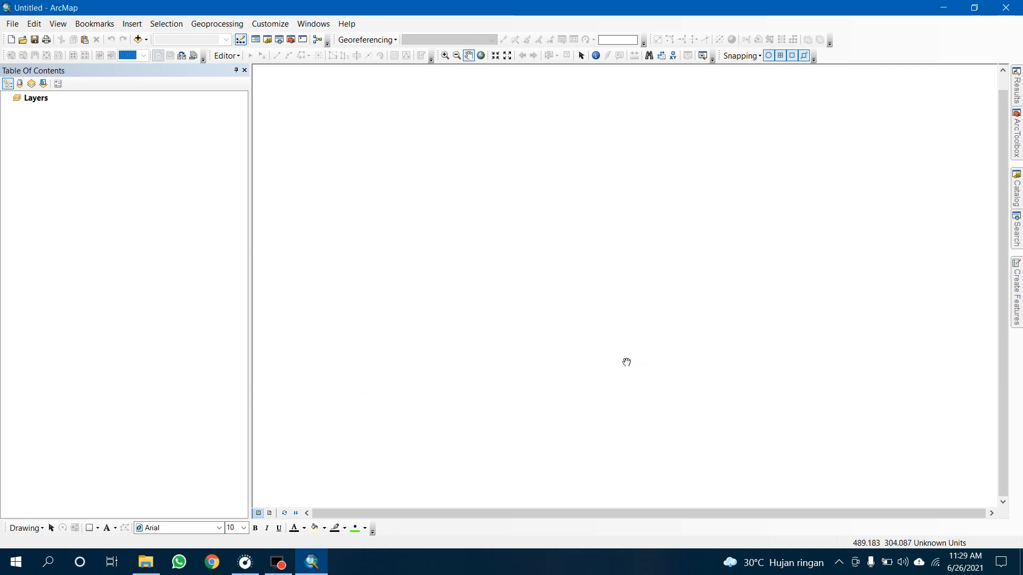
Step: Start a new shapefile in the SHP folder inside E:\Belajar GIS from the Catalog
{"action": "left_click", "coordinate": [1018, 197]}
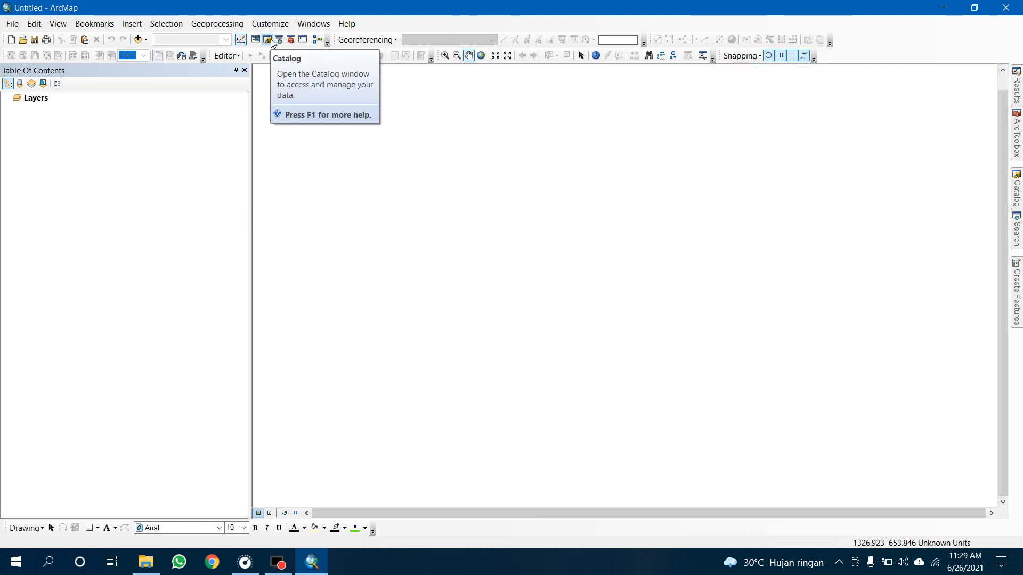
{"action": "left_click", "coordinate": [1016, 200]}
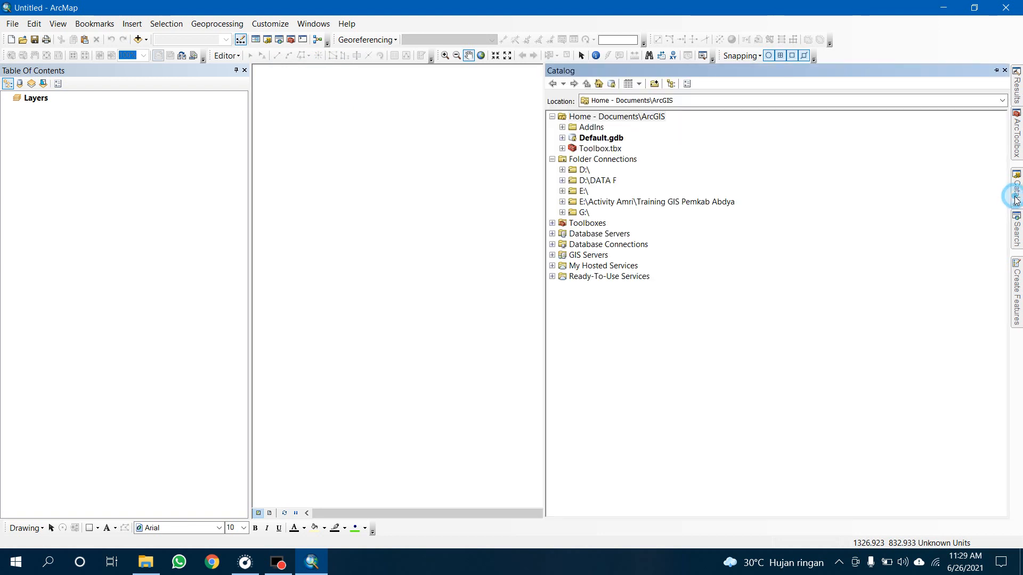
{"action": "left_click", "coordinate": [562, 191]}
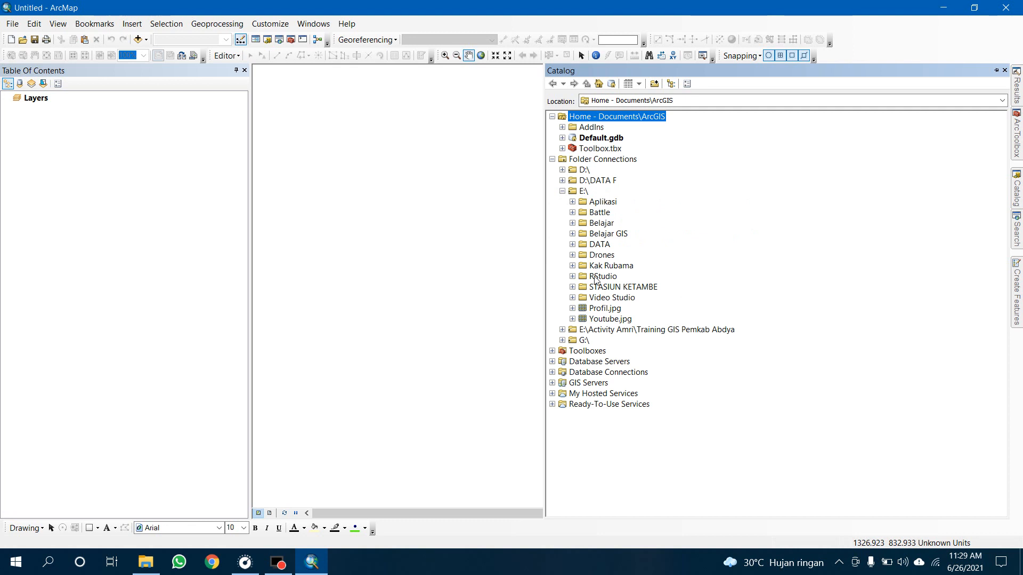
{"action": "left_click", "coordinate": [572, 234]}
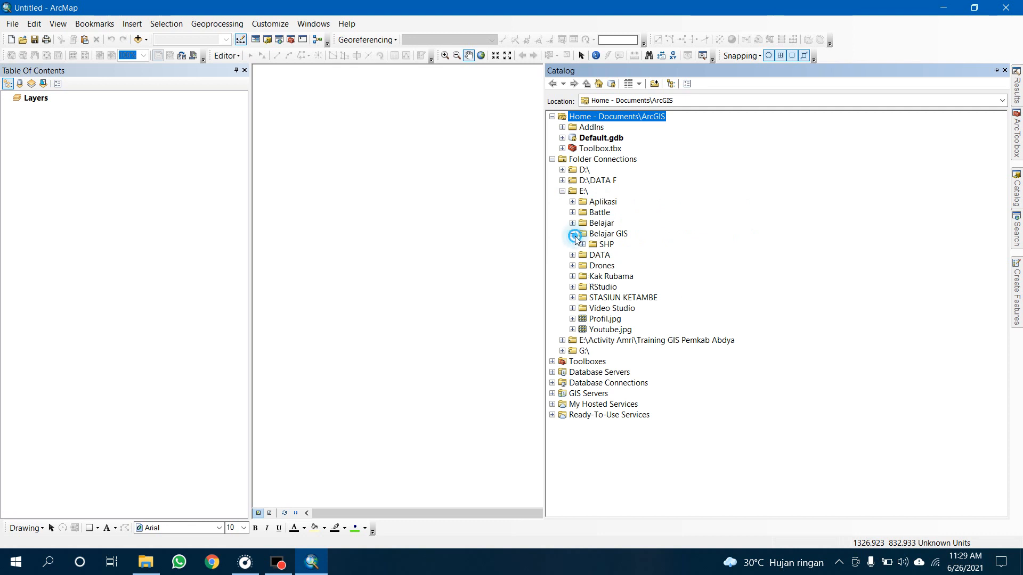
{"action": "left_click", "coordinate": [609, 246]}
{"action": "right_click", "coordinate": [609, 247]}
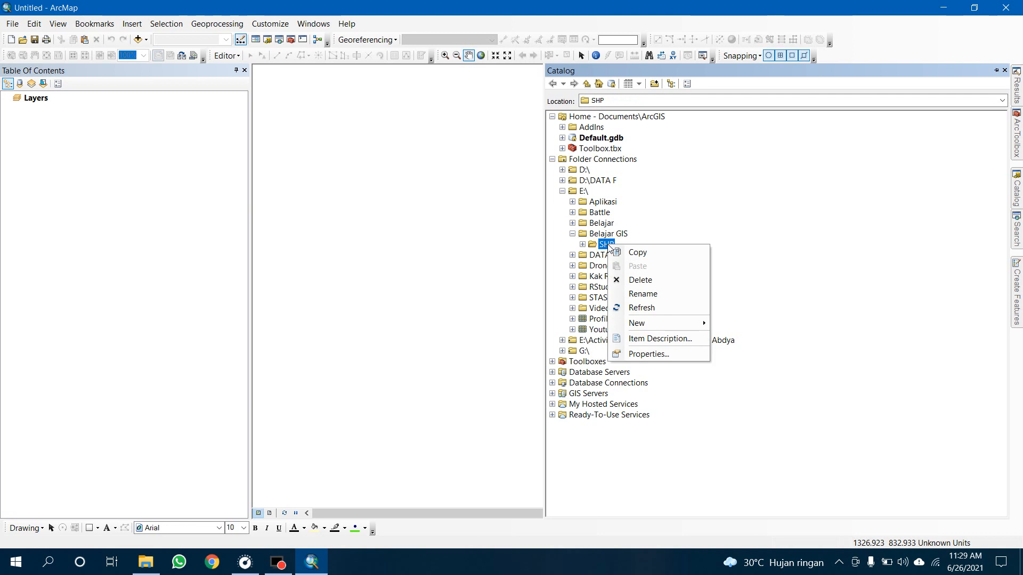
{"action": "mouse_move", "coordinate": [655, 322]}
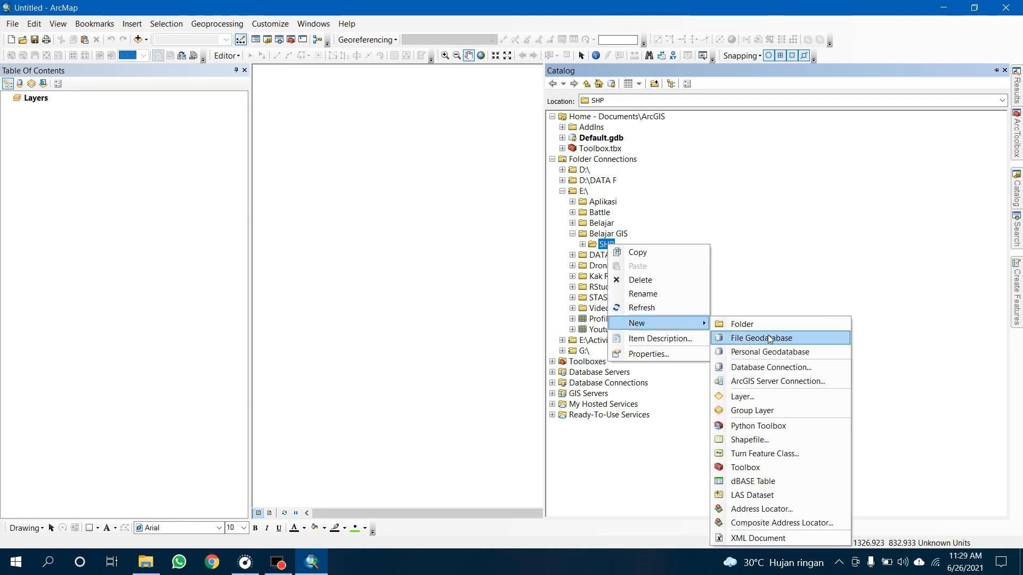
{"action": "left_click", "coordinate": [765, 440]}
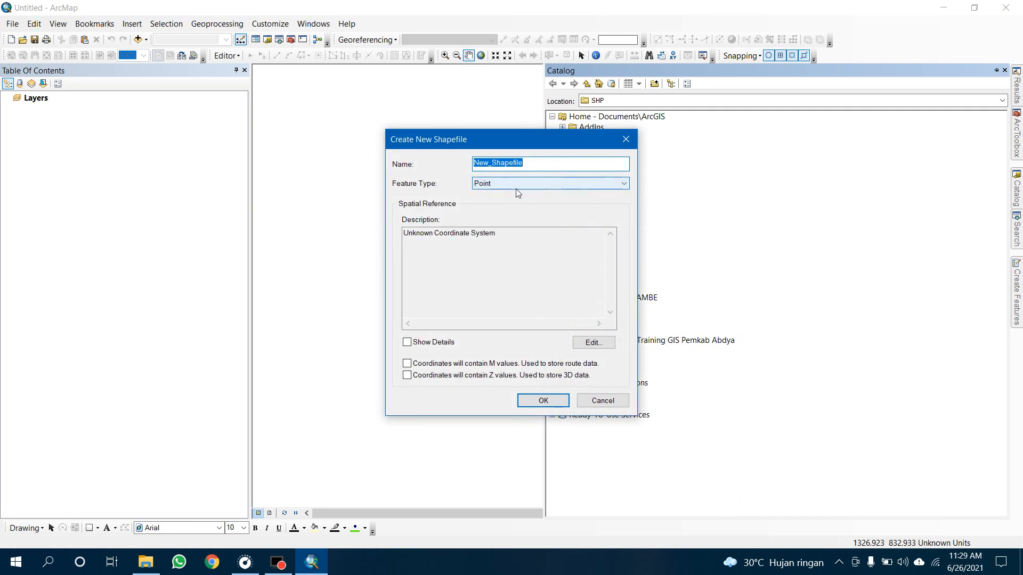
Step: Set the new shapefile's feature type to Point and pick WGS 1984 from the favorite coordinate systems
{"action": "left_click", "coordinate": [516, 184]}
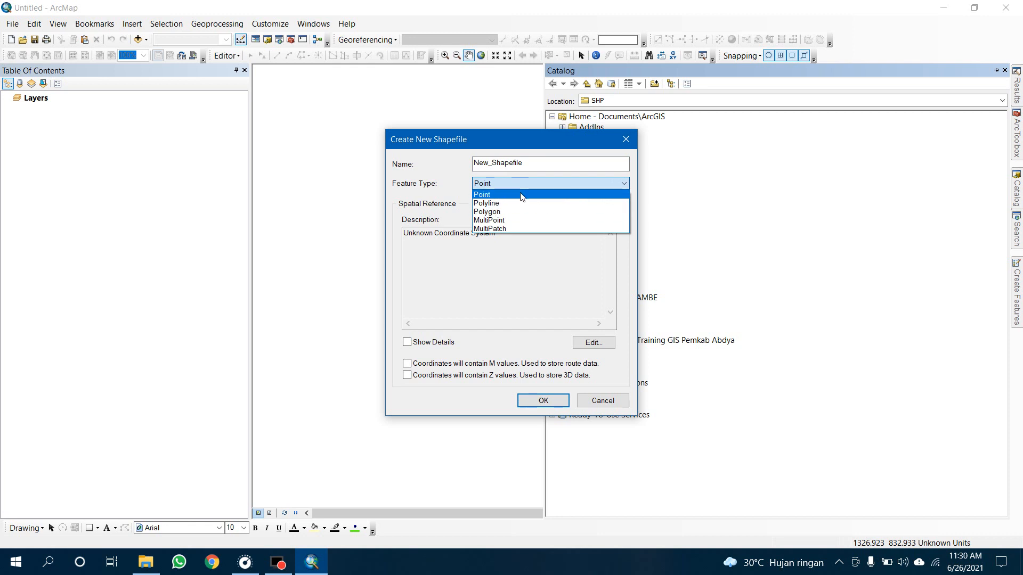
{"action": "left_click", "coordinate": [521, 196]}
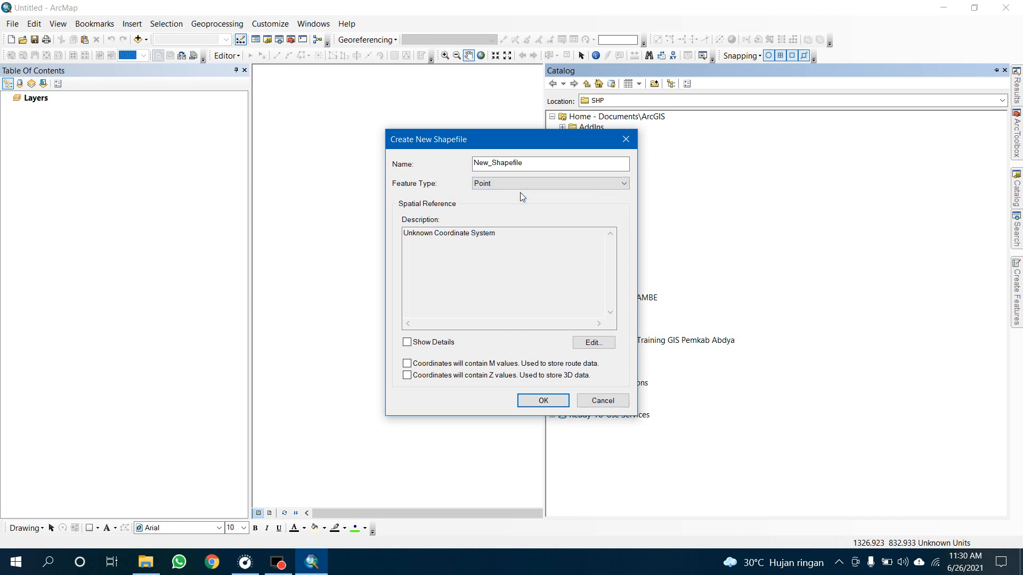
{"action": "left_click", "coordinate": [594, 346]}
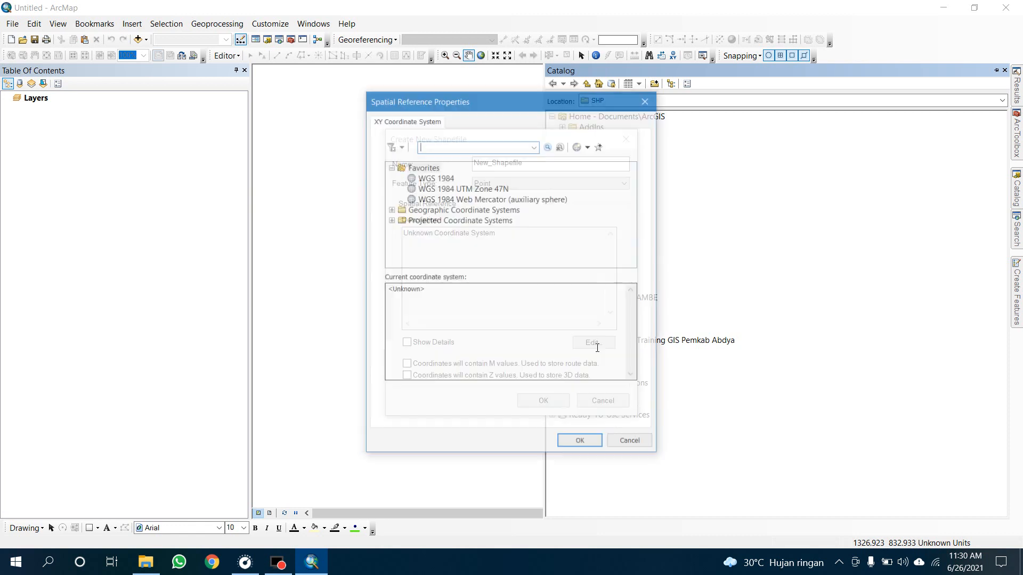
{"action": "left_click", "coordinate": [451, 180]}
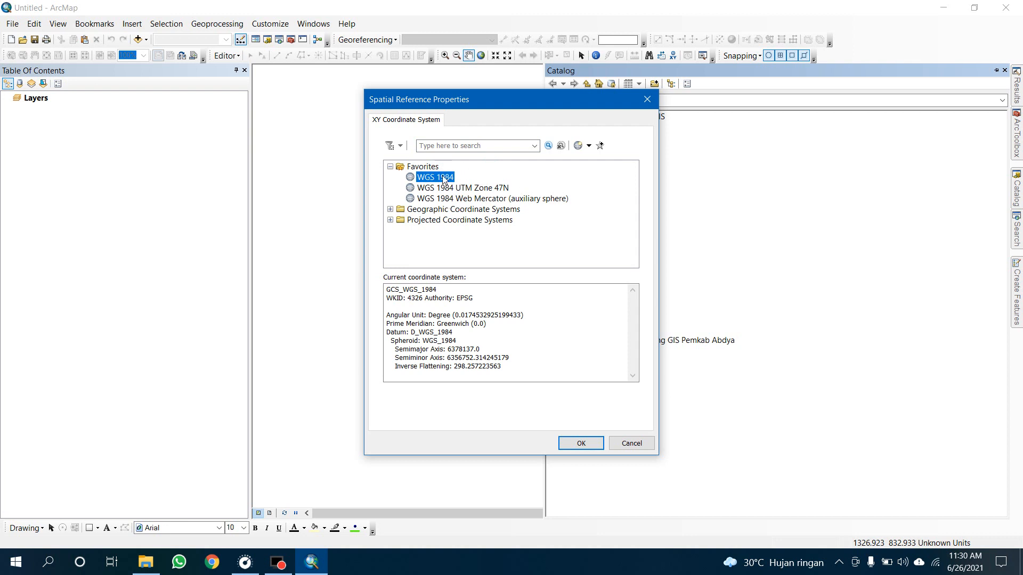
Step: Examine the projected UTM coordinate systems under WGS 1984, Northern Hemisphere
{"action": "left_click", "coordinate": [390, 220]}
{"action": "scroll", "coordinate": [409, 223], "scroll_direction": "down", "scroll_amount": 1}
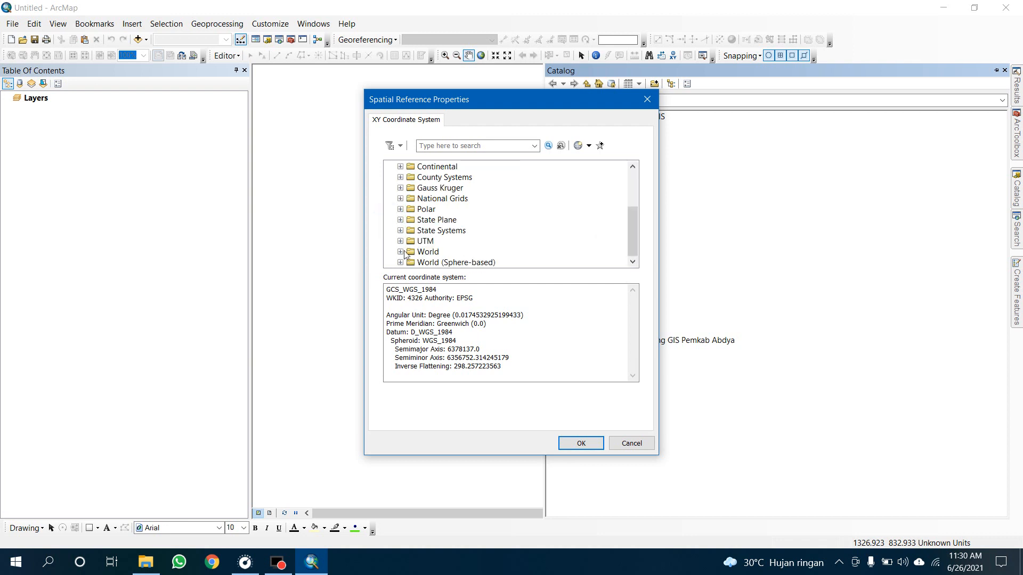
{"action": "scroll", "coordinate": [402, 255], "scroll_direction": "up", "scroll_amount": 2}
{"action": "scroll", "coordinate": [409, 238], "scroll_direction": "down", "scroll_amount": 2}
{"action": "left_click", "coordinate": [401, 241]}
{"action": "scroll", "coordinate": [421, 220], "scroll_direction": "down", "scroll_amount": 3}
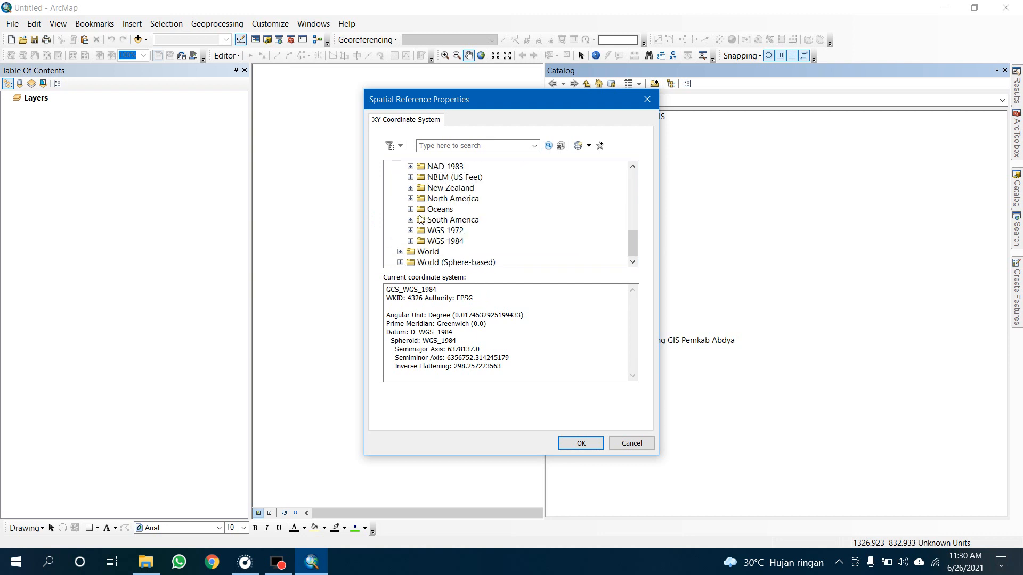
{"action": "double_click", "coordinate": [418, 244]}
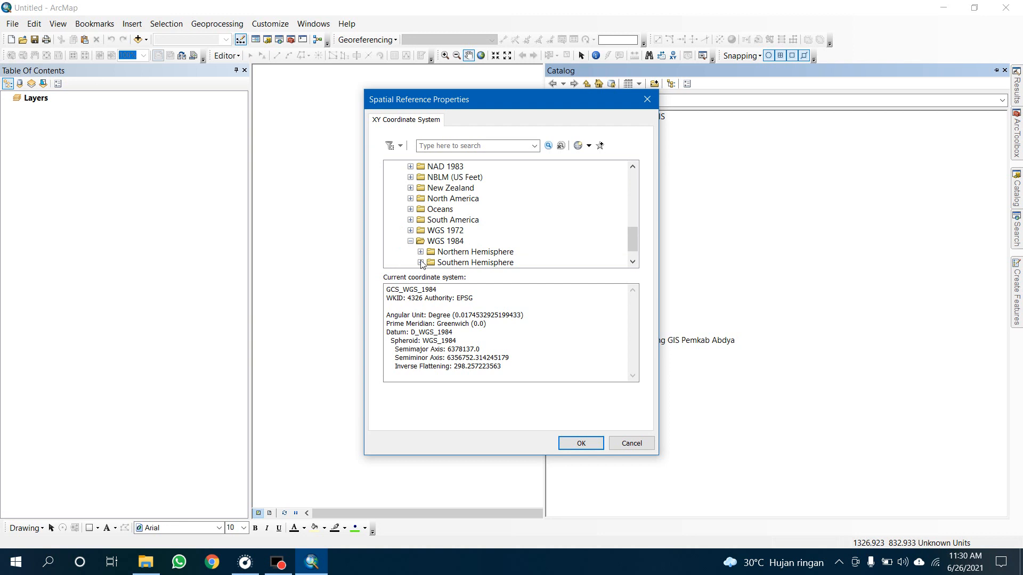
{"action": "left_click", "coordinate": [421, 252]}
{"action": "scroll", "coordinate": [475, 213], "scroll_direction": "down", "scroll_amount": 1}
{"action": "scroll", "coordinate": [476, 212], "scroll_direction": "up", "scroll_amount": 10}
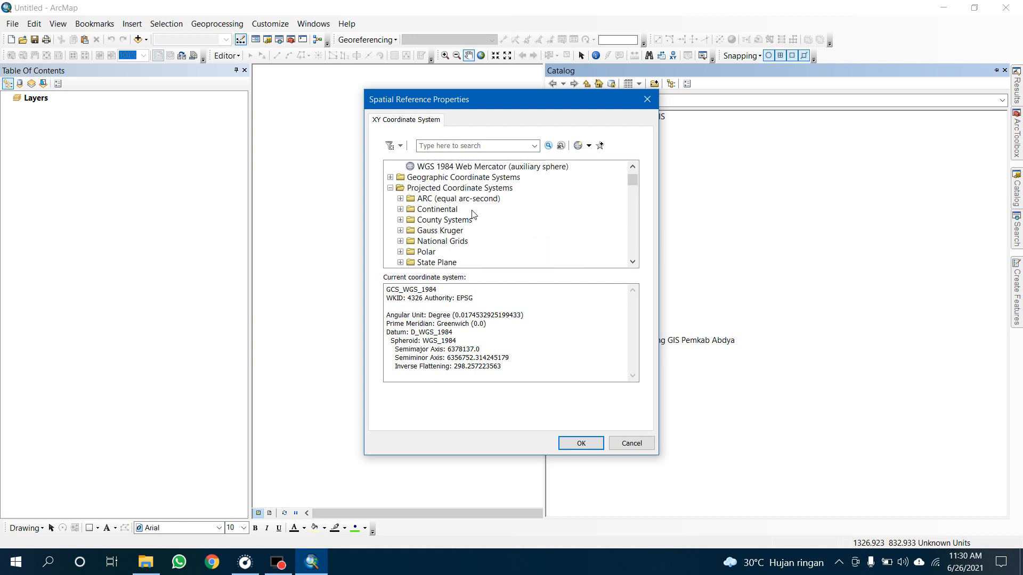
Step: Assign the WGS 1984 coordinate system from the World group of Geographic Coordinate Systems to the shapefile
{"action": "left_click", "coordinate": [390, 177]}
{"action": "scroll", "coordinate": [421, 203], "scroll_direction": "down", "scroll_amount": 5}
{"action": "scroll", "coordinate": [421, 202], "scroll_direction": "up", "scroll_amount": 2}
{"action": "scroll", "coordinate": [426, 205], "scroll_direction": "up", "scroll_amount": 3}
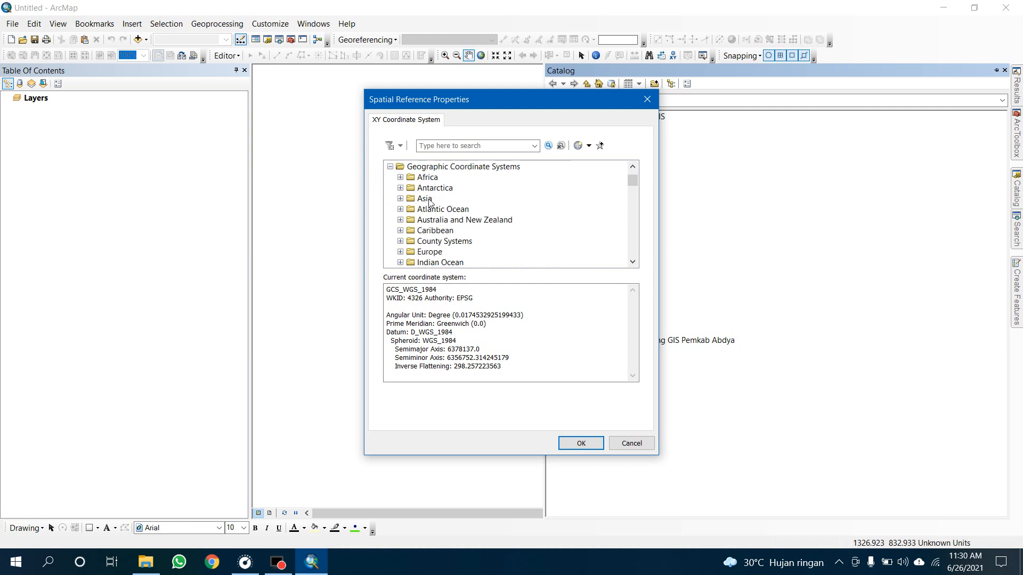
{"action": "scroll", "coordinate": [480, 176], "scroll_direction": "down", "scroll_amount": 3}
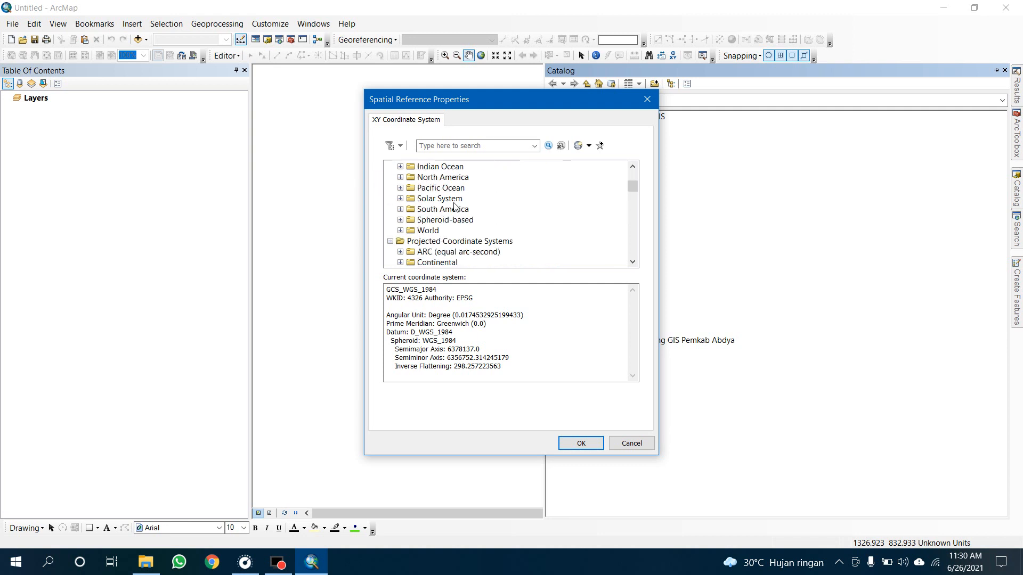
{"action": "left_click", "coordinate": [400, 230]}
{"action": "scroll", "coordinate": [421, 230], "scroll_direction": "down", "scroll_amount": 1}
{"action": "scroll", "coordinate": [421, 230], "scroll_direction": "down", "scroll_amount": 6}
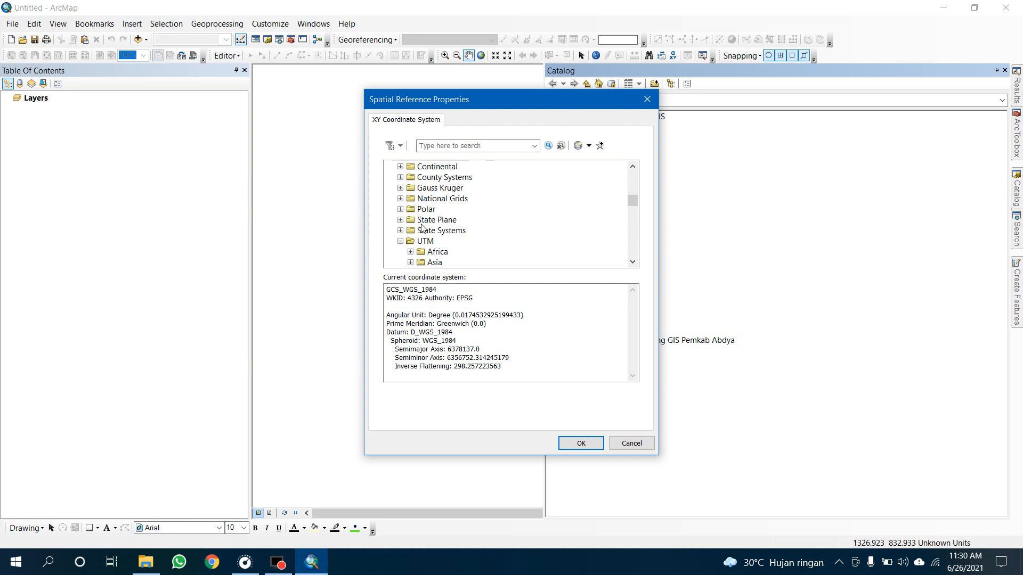
{"action": "scroll", "coordinate": [422, 228], "scroll_direction": "up", "scroll_amount": 3}
{"action": "left_click", "coordinate": [442, 230]}
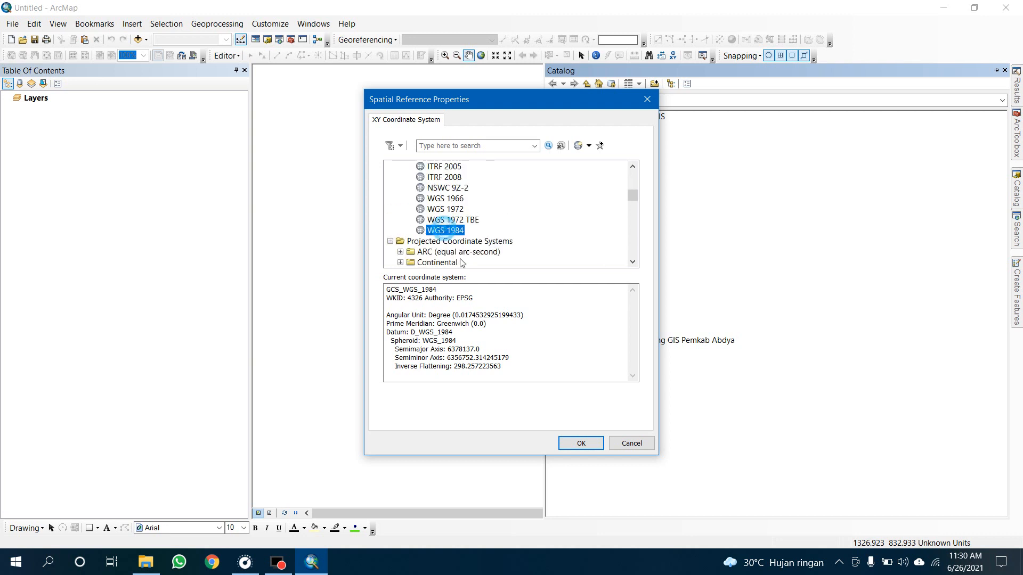
{"action": "left_click", "coordinate": [581, 444]}
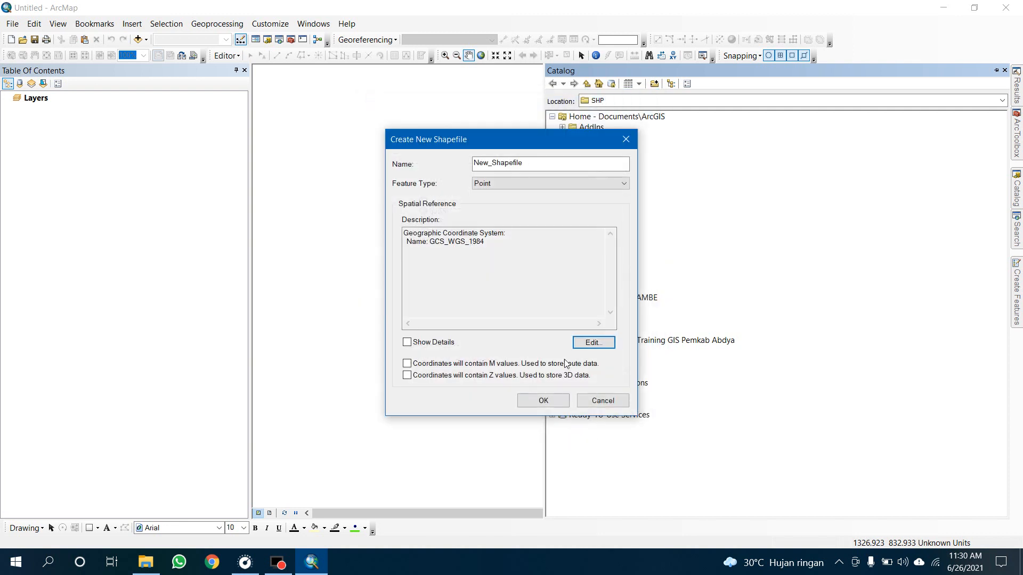
Step: Name the shapefile Waypoint and create it
{"action": "double_click", "coordinate": [539, 166]}
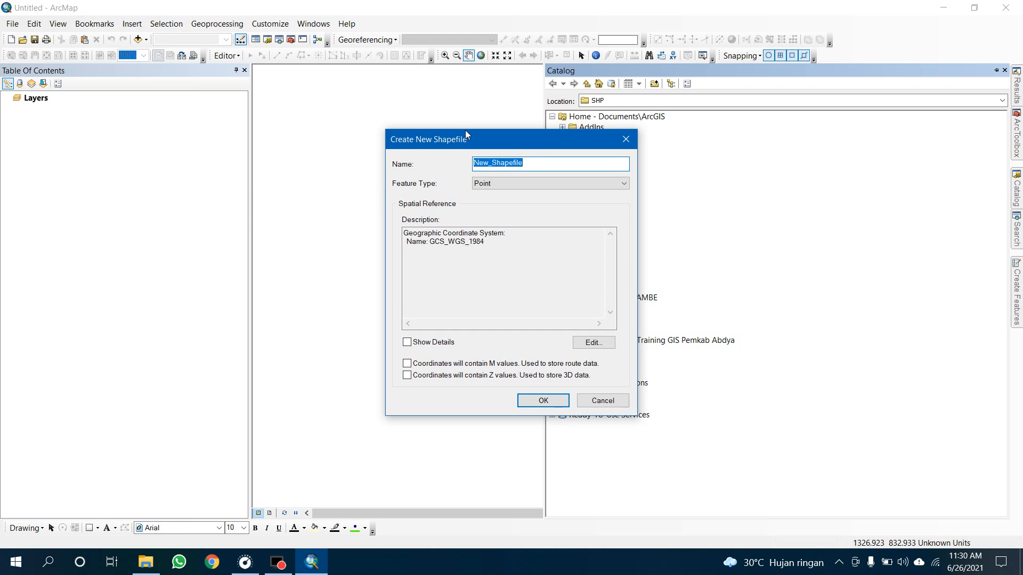
{"action": "type", "text": "Waypoint"}
{"action": "left_click", "coordinate": [559, 401]}
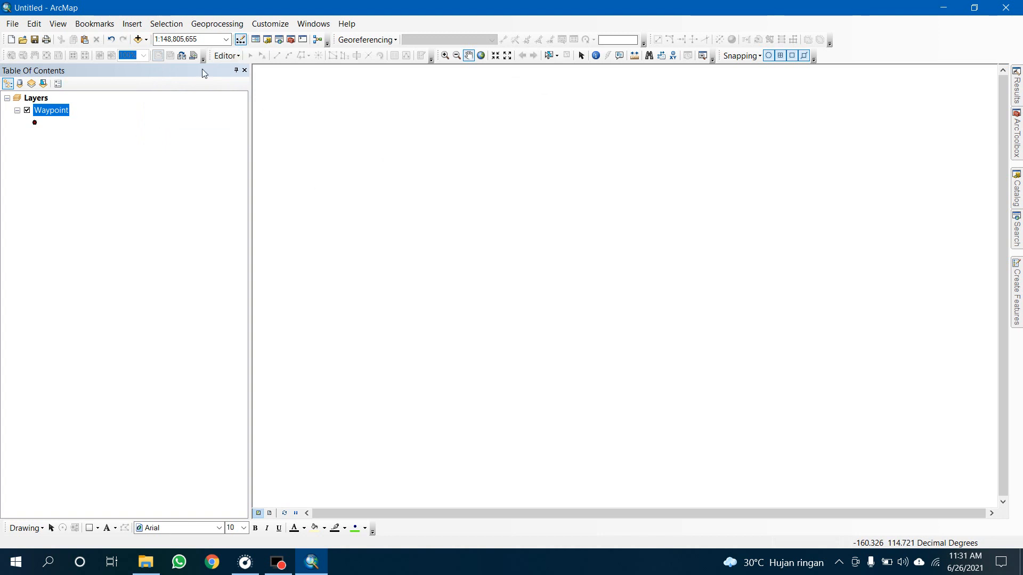
Step: Start an edit session and choose the Waypoint template for creating point features
{"action": "left_click", "coordinate": [237, 57]}
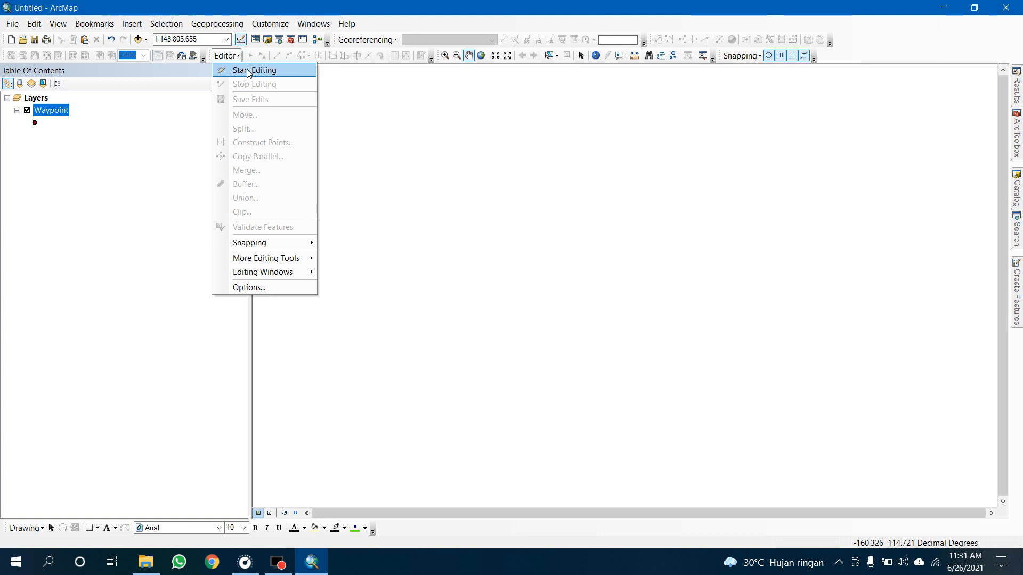
{"action": "left_click", "coordinate": [254, 69]}
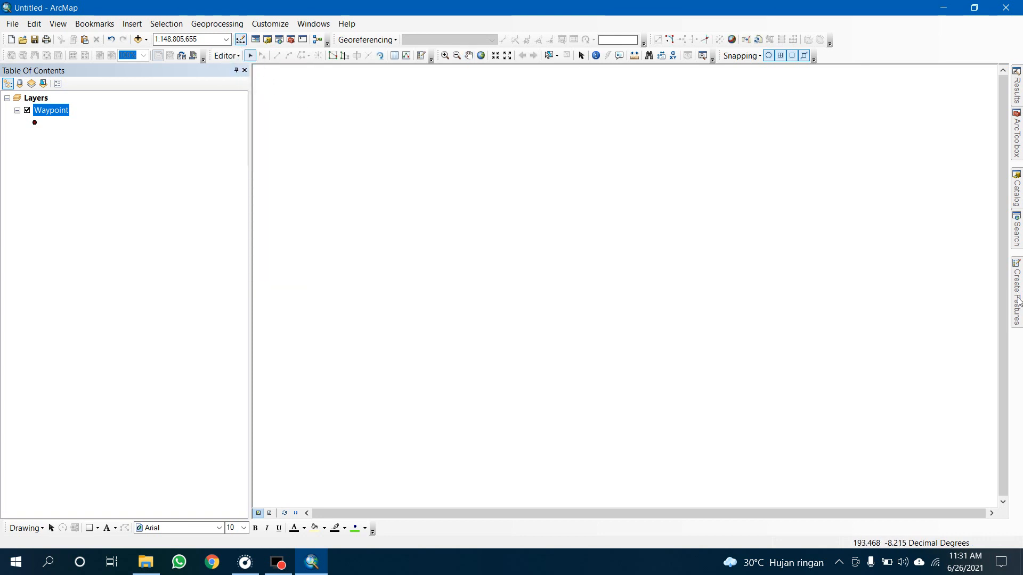
{"action": "left_click", "coordinate": [1019, 314]}
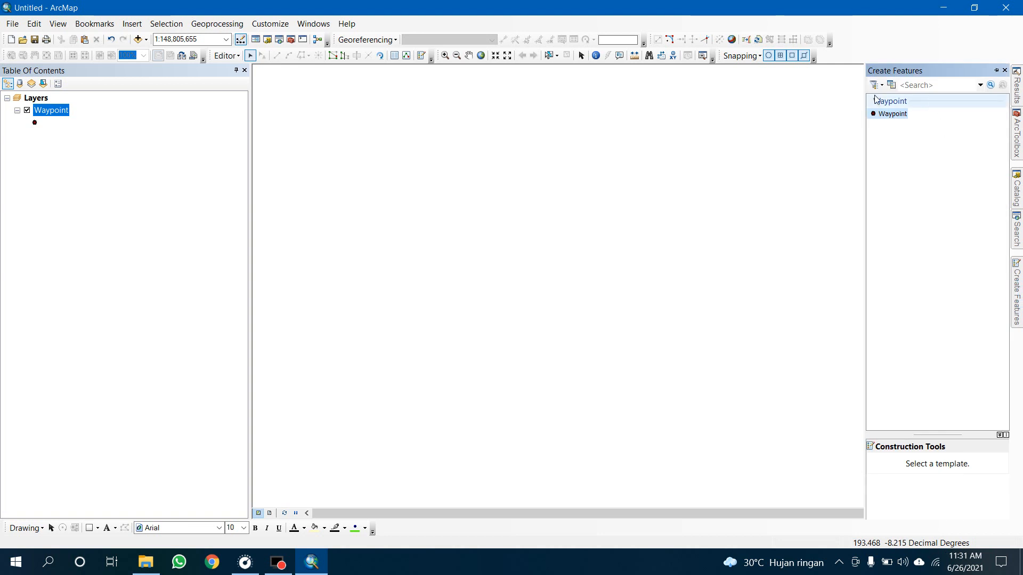
{"action": "left_click", "coordinate": [885, 114]}
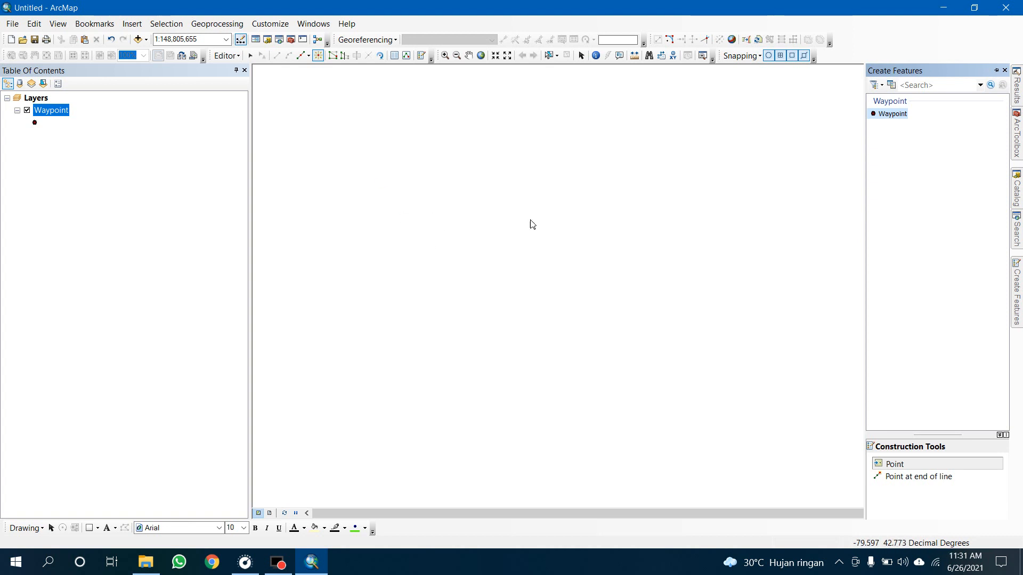
Step: Place four Waypoint points in a roughly rectangular arrangement near the middle of the map
{"action": "left_click", "coordinate": [468, 199]}
{"action": "left_click", "coordinate": [478, 265]}
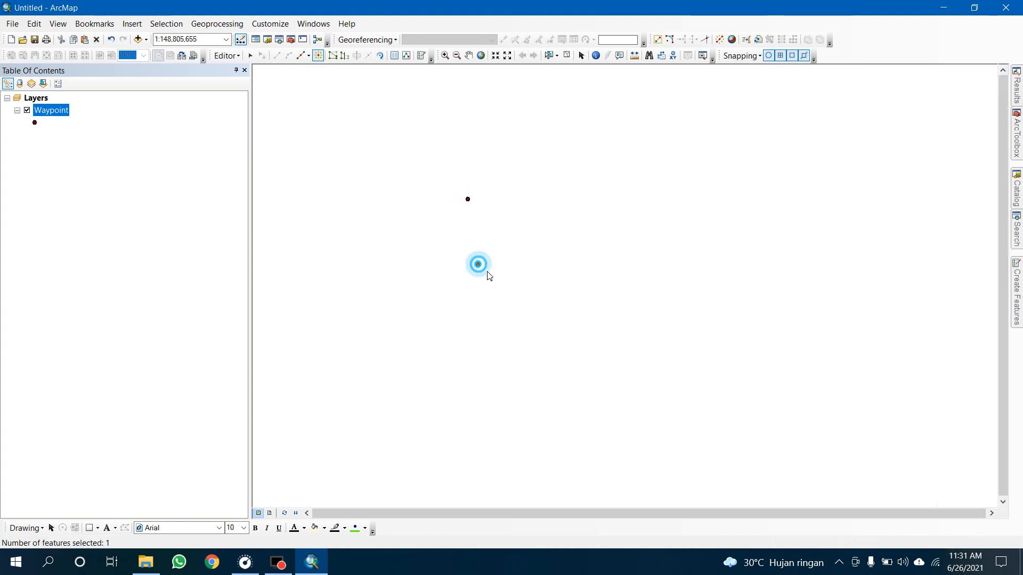
{"action": "left_click", "coordinate": [578, 270]}
{"action": "left_click", "coordinate": [567, 193]}
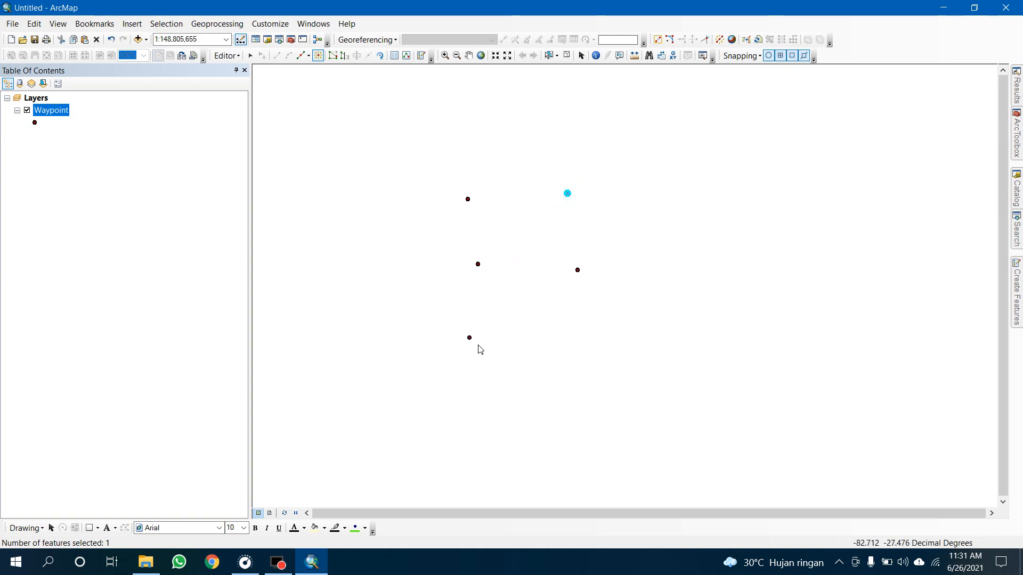
Step: Save the Waypoint edits and stop the edit session
{"action": "left_click", "coordinate": [227, 56]}
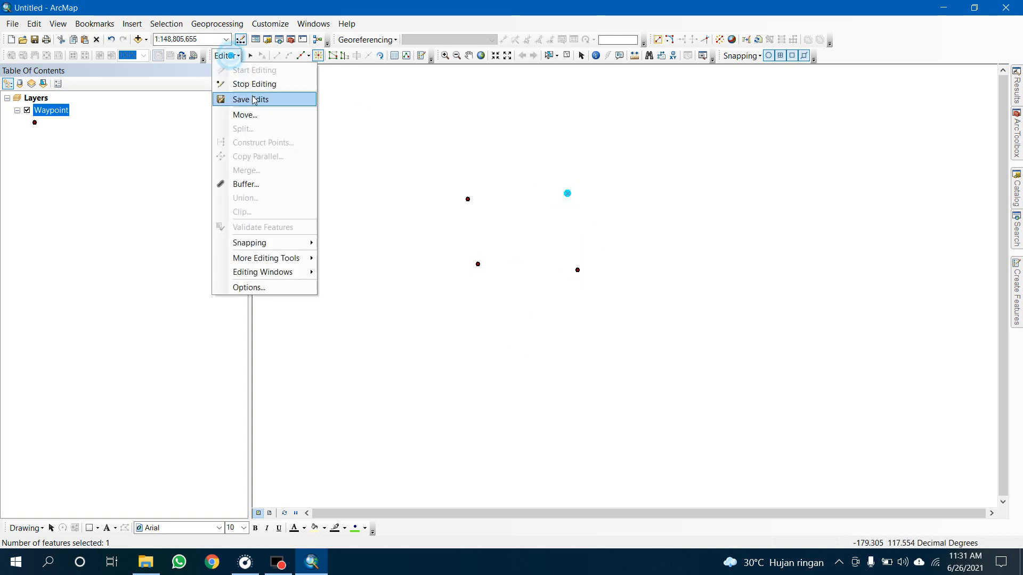
{"action": "left_click", "coordinate": [255, 101]}
{"action": "left_click", "coordinate": [233, 57]}
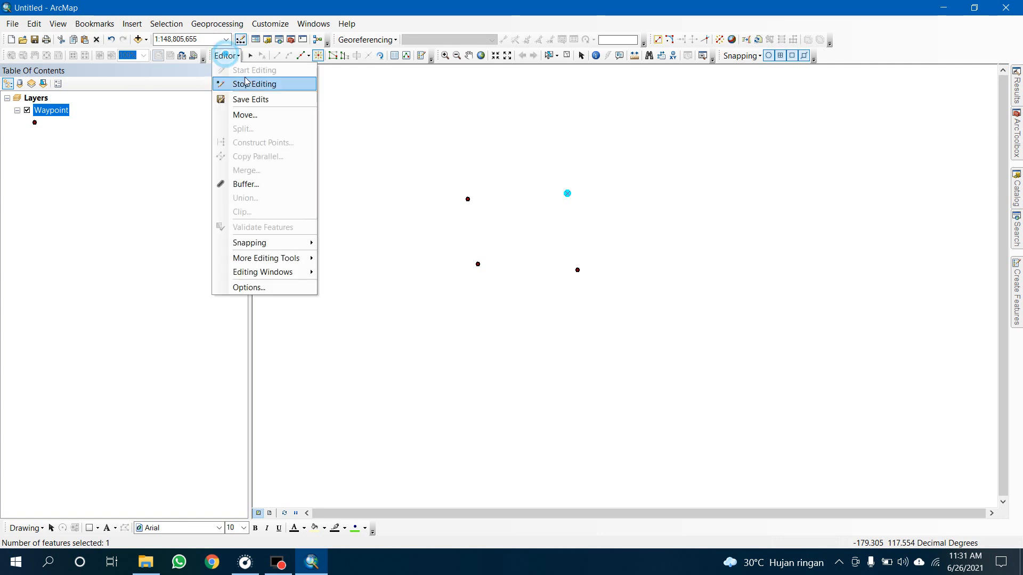
{"action": "left_click", "coordinate": [246, 83]}
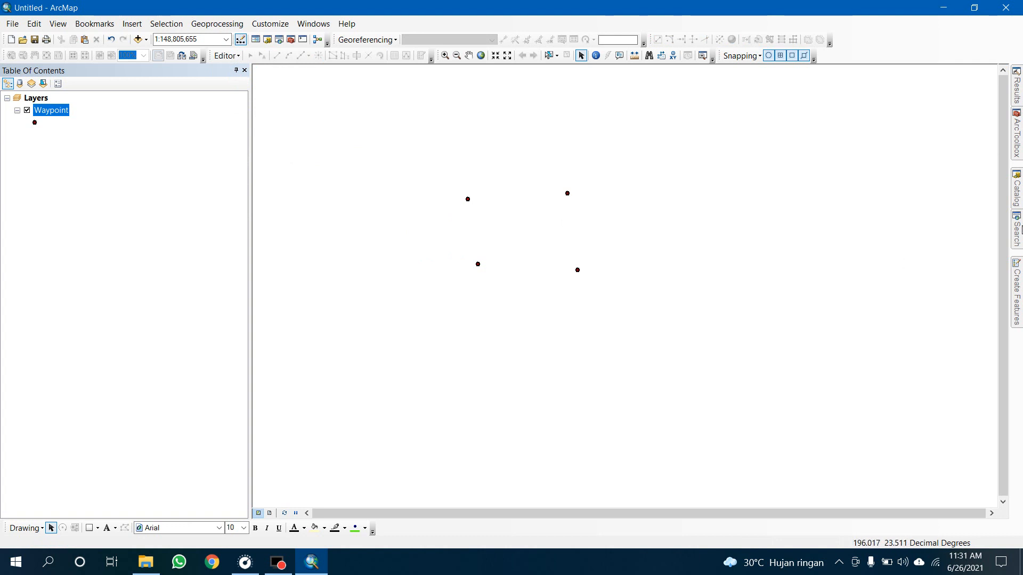
Step: Start a new shapefile in the Belajar GIS SHP folder with feature type Polygon and the name Polygon
{"action": "left_click", "coordinate": [1008, 200]}
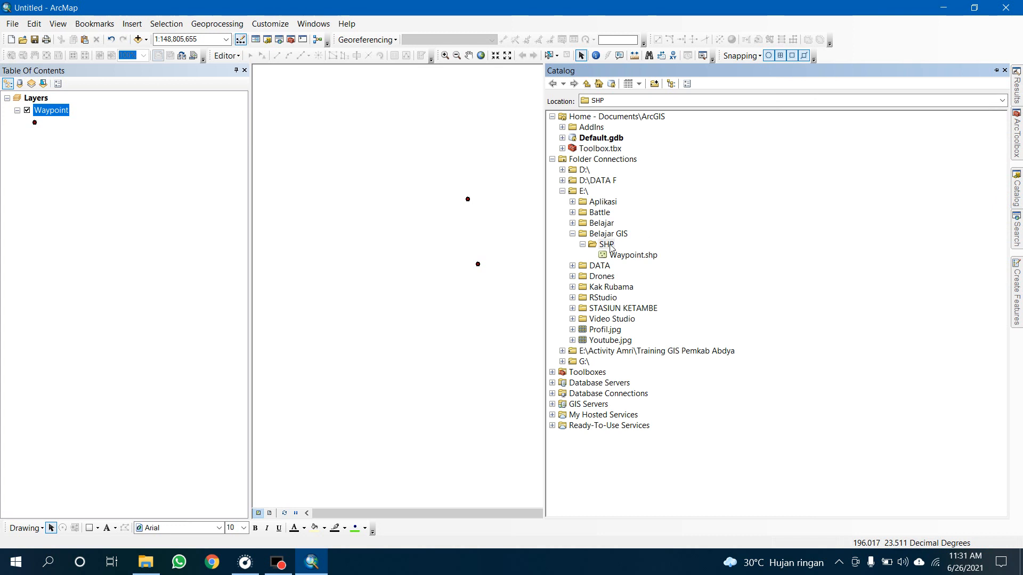
{"action": "right_click", "coordinate": [611, 248]}
{"action": "mouse_move", "coordinate": [638, 329]}
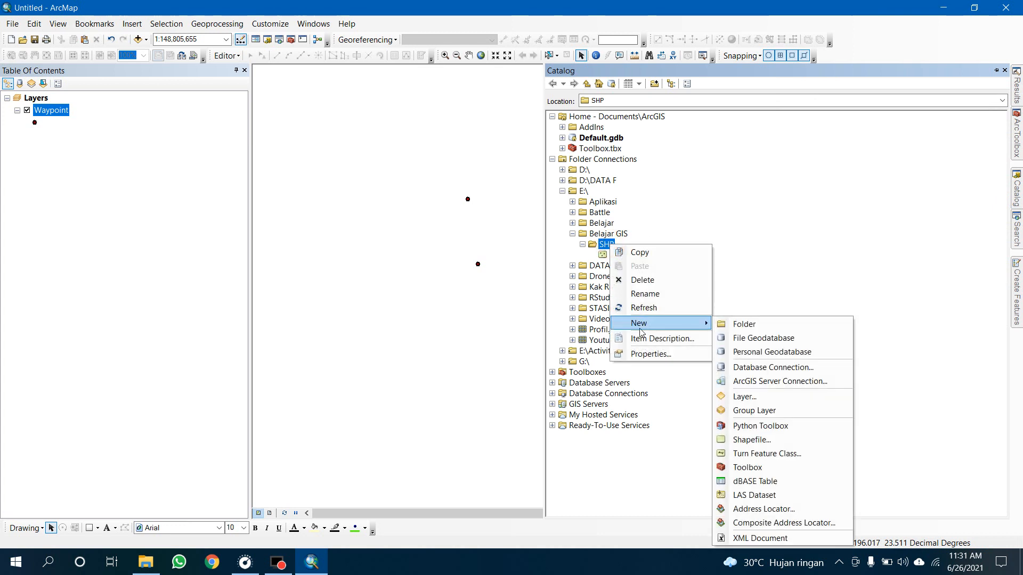
{"action": "left_click", "coordinate": [773, 440]}
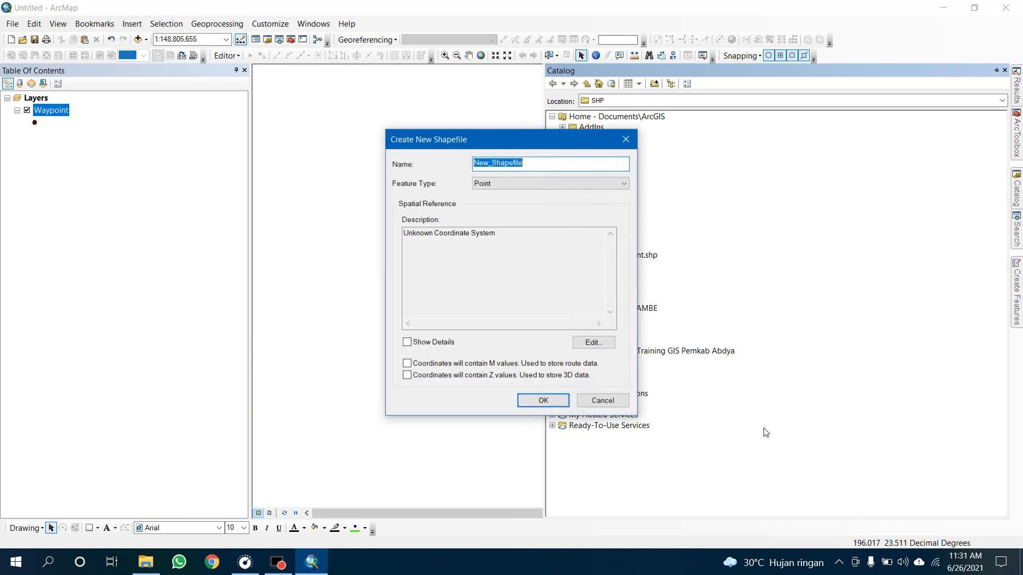
{"action": "left_click", "coordinate": [522, 184]}
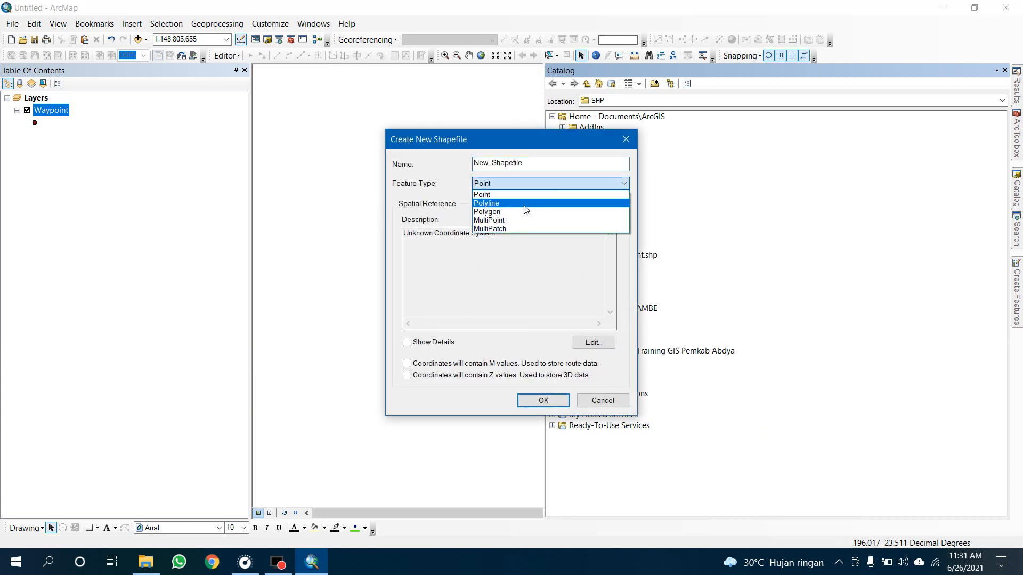
{"action": "left_click", "coordinate": [527, 212]}
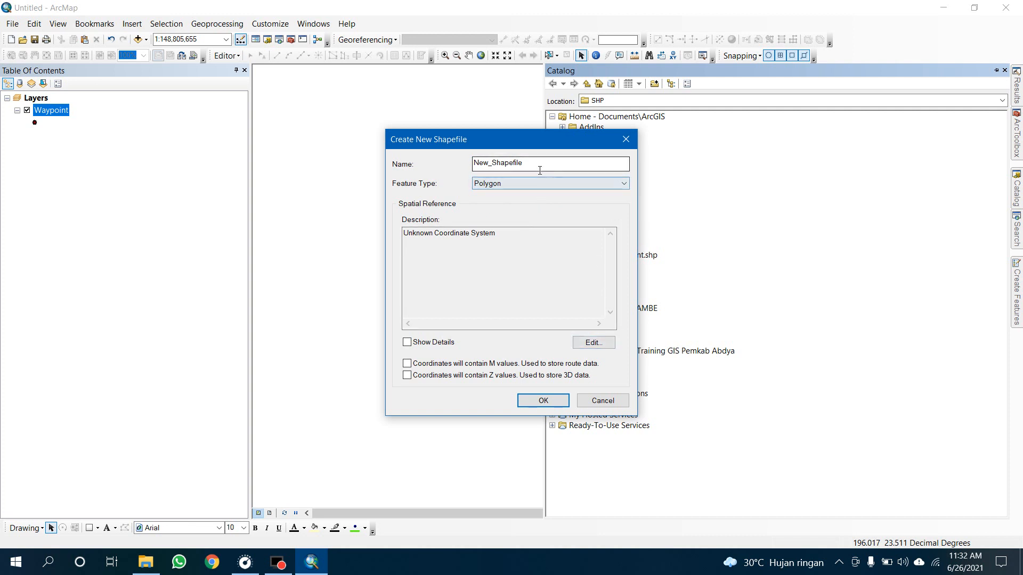
{"action": "left_click_drag", "start_coordinate": [534, 164], "coordinate": [284, 48]}
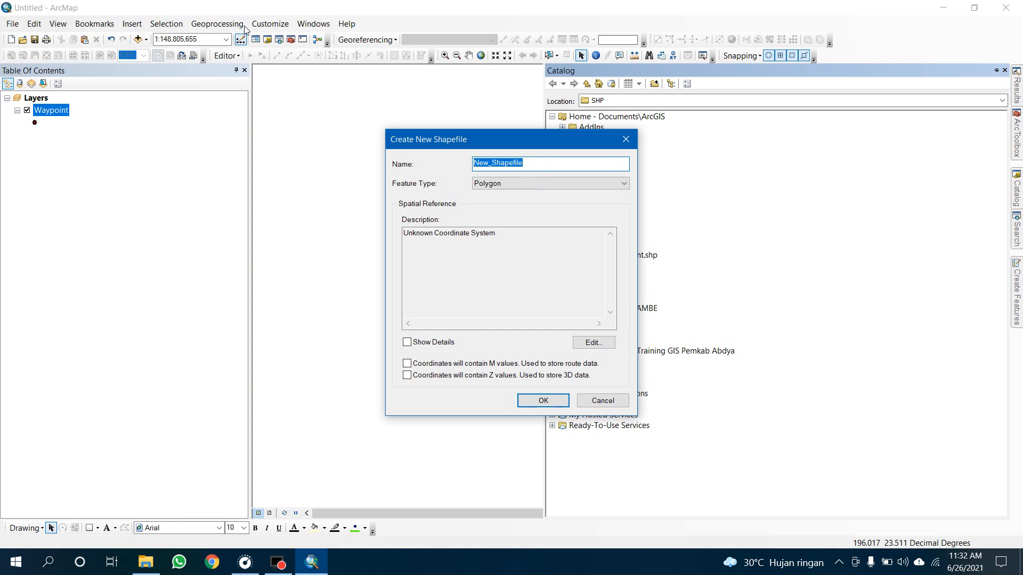
{"action": "type", "text": "Polygon"}
Step: Assign the favorite WGS 1984 coordinate system to the Polygon shapefile and create it
{"action": "left_click", "coordinate": [592, 342]}
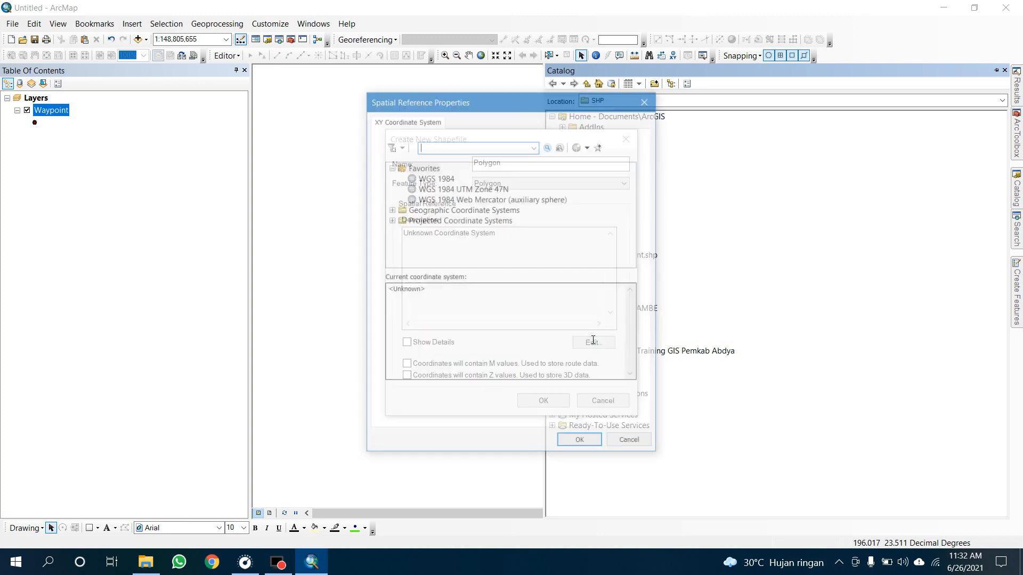
{"action": "left_click", "coordinate": [439, 179]}
{"action": "left_click", "coordinate": [587, 446]}
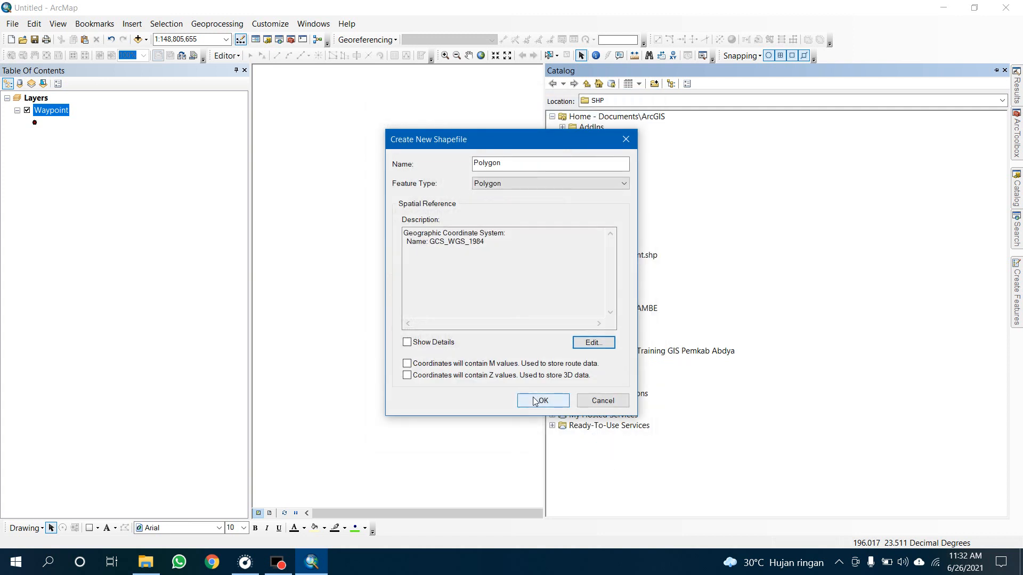
{"action": "left_click", "coordinate": [535, 401]}
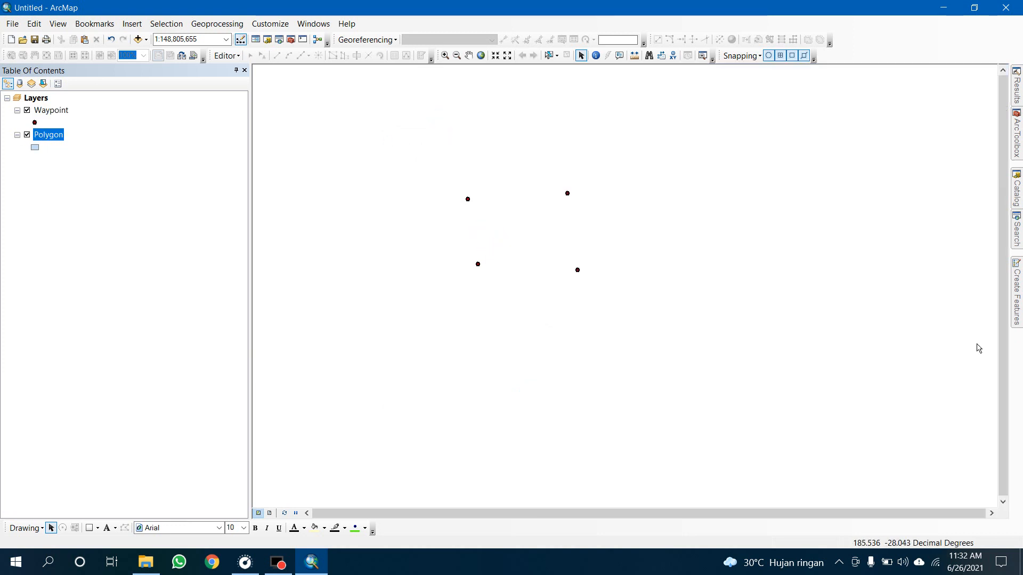
{"action": "left_click", "coordinate": [1019, 283]}
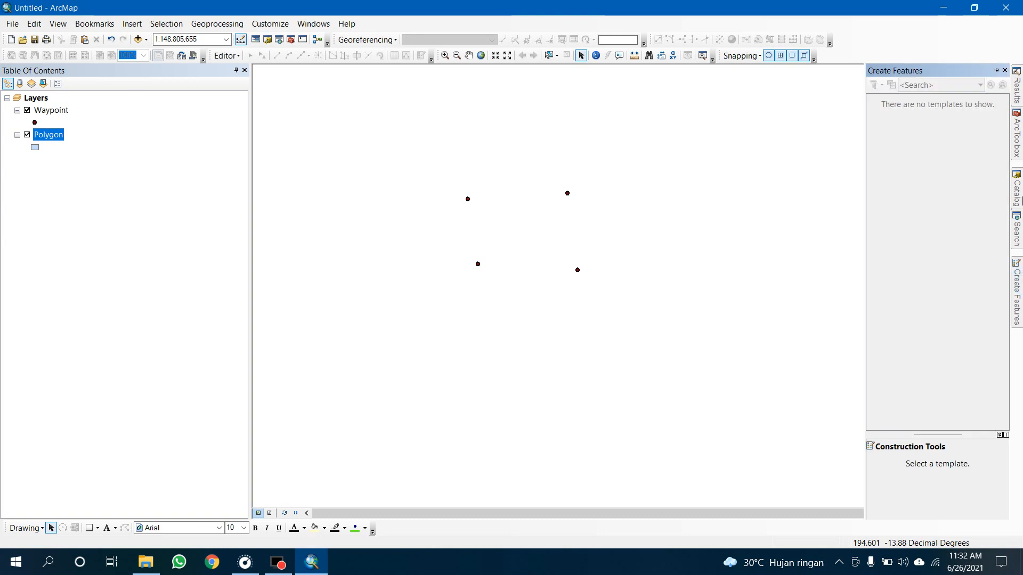
{"action": "left_click", "coordinate": [1016, 189]}
{"action": "left_click", "coordinate": [395, 213]}
{"action": "left_click", "coordinate": [431, 169]}
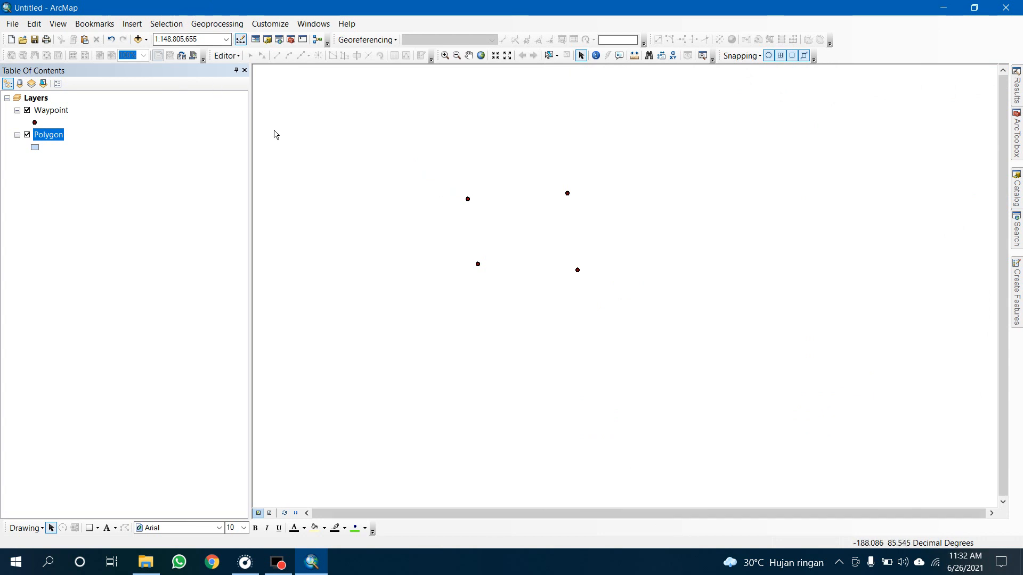
Step: Start an edit session and choose the Polygon template for creating polygon features
{"action": "left_click", "coordinate": [227, 56]}
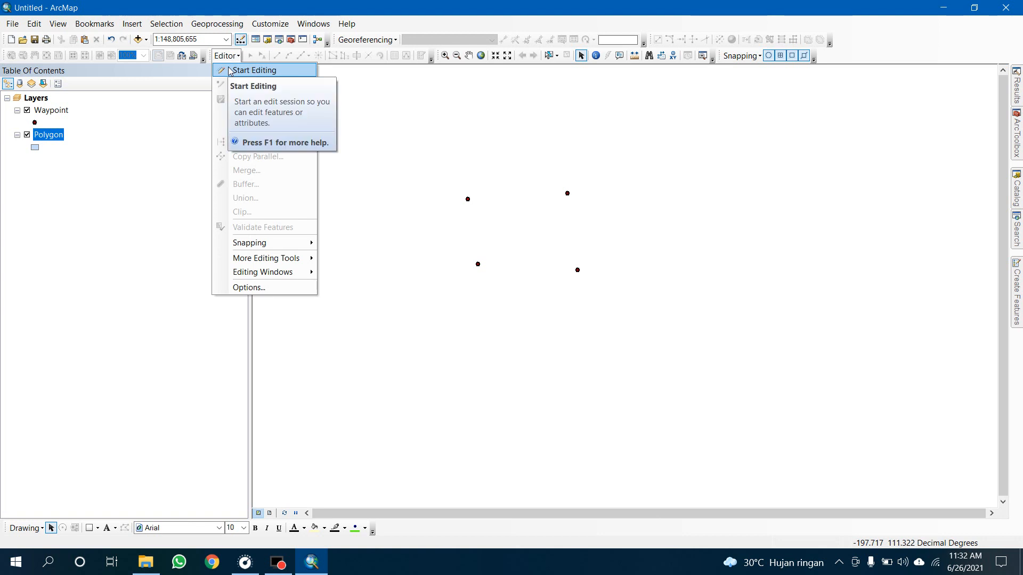
{"action": "left_click", "coordinate": [230, 70]}
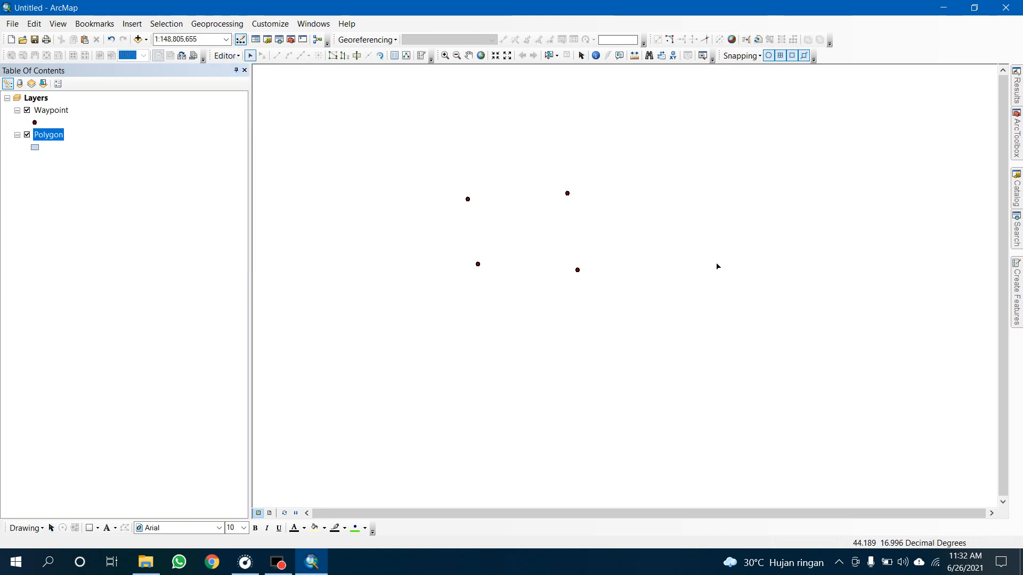
{"action": "mouse_move", "coordinate": [1019, 289]}
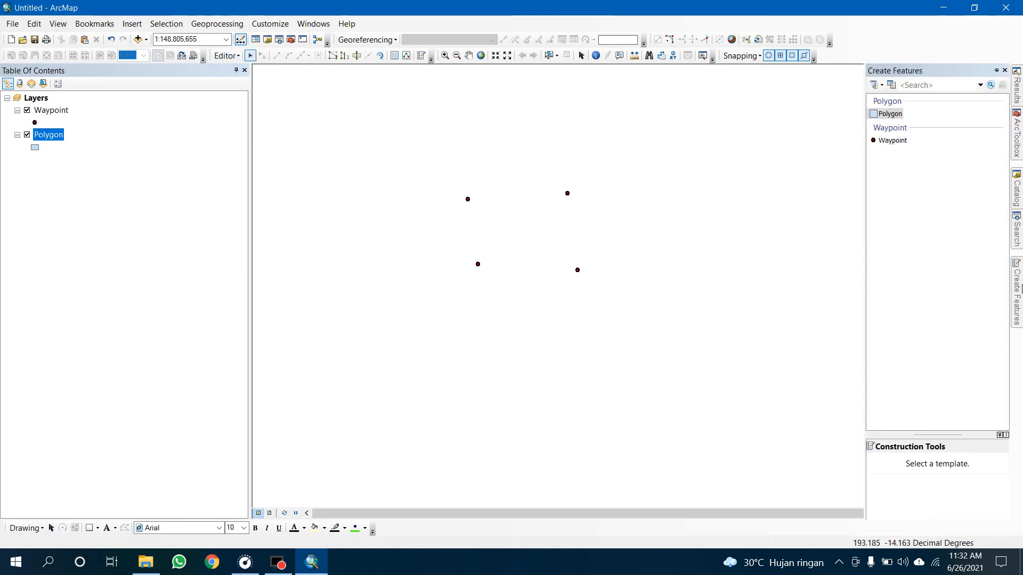
{"action": "left_click", "coordinate": [893, 114]}
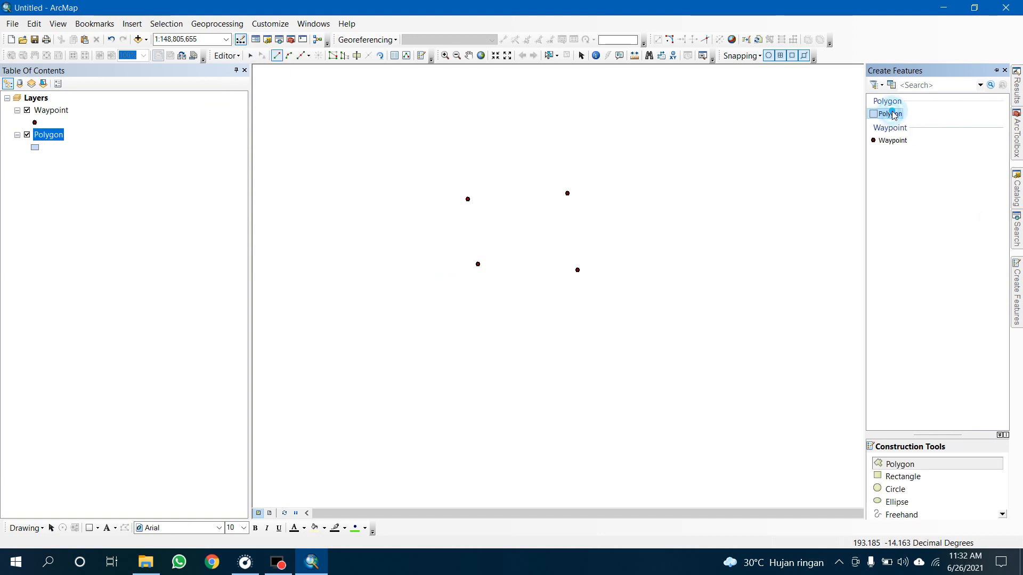
{"action": "left_click", "coordinate": [884, 113]}
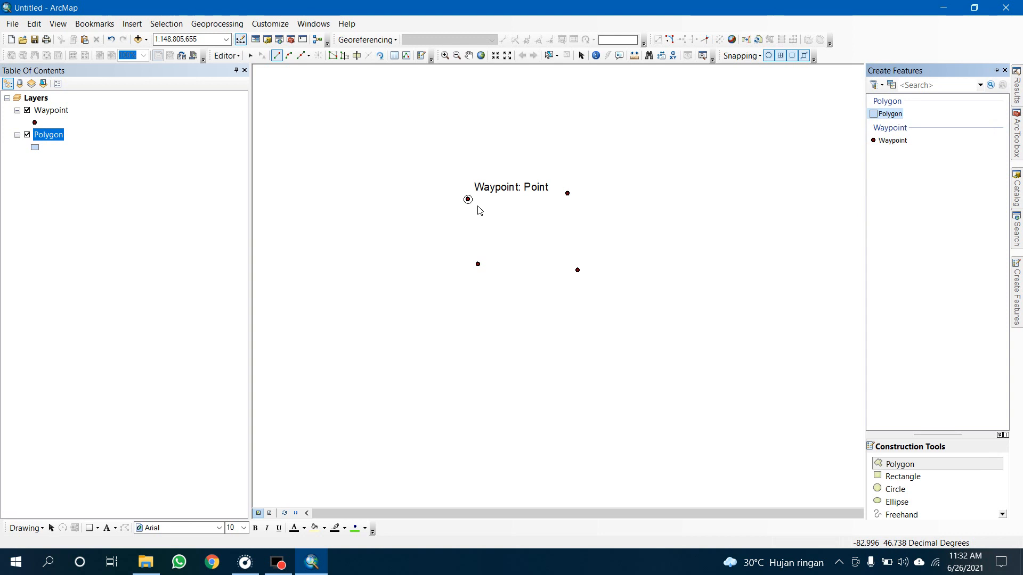
Step: Draw a four-sided polygon with its corners snapped to the four Waypoint points, and clear the selection
{"action": "left_click", "coordinate": [468, 200]}
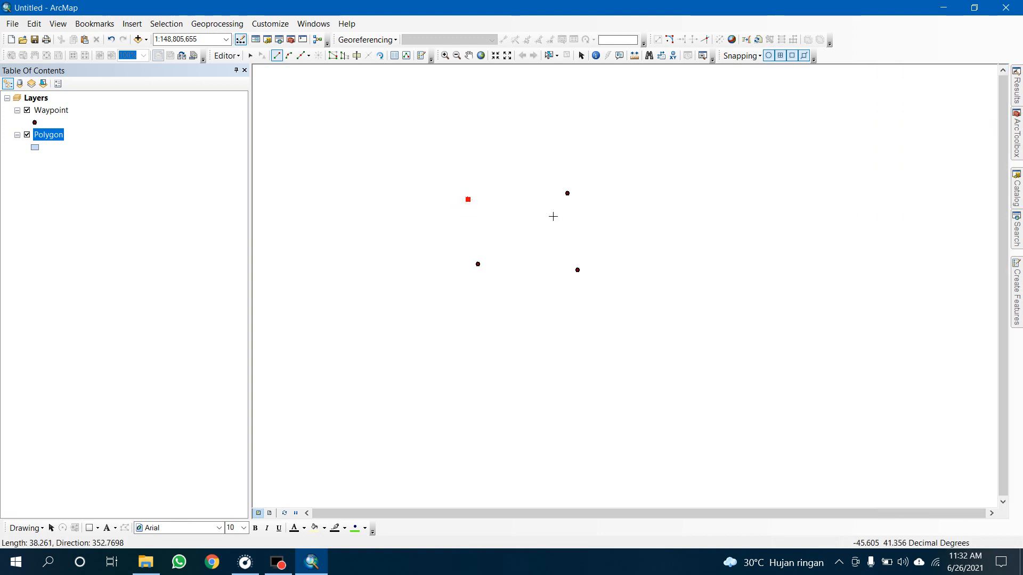
{"action": "left_click", "coordinate": [567, 194]}
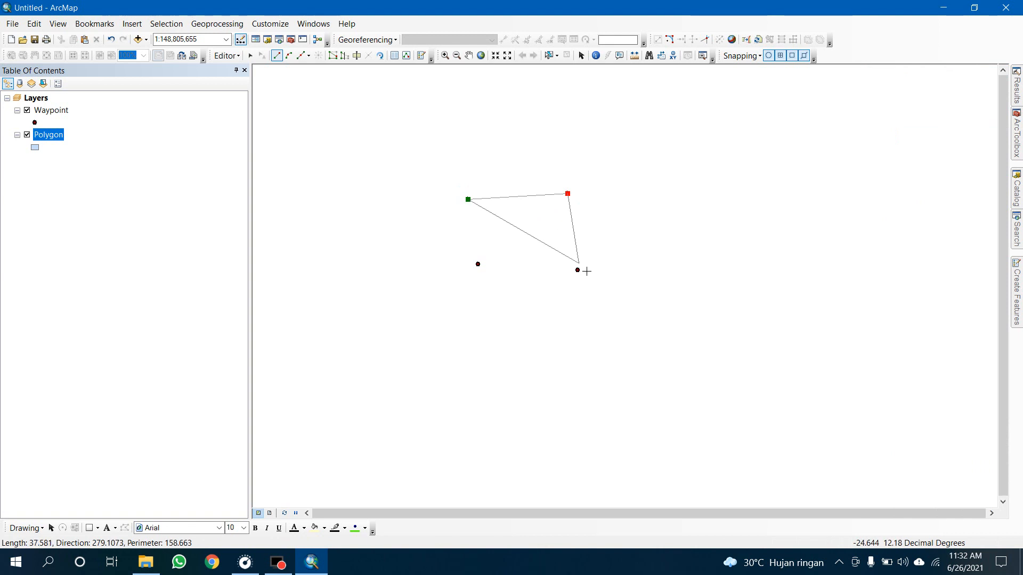
{"action": "left_click", "coordinate": [578, 270]}
{"action": "left_click", "coordinate": [491, 276]}
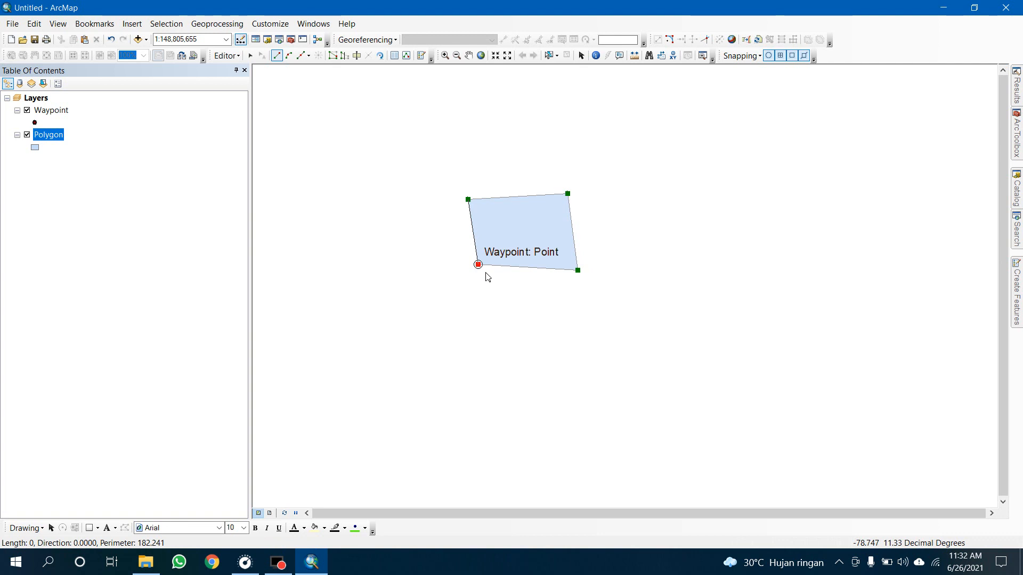
{"action": "double_click", "coordinate": [487, 276]}
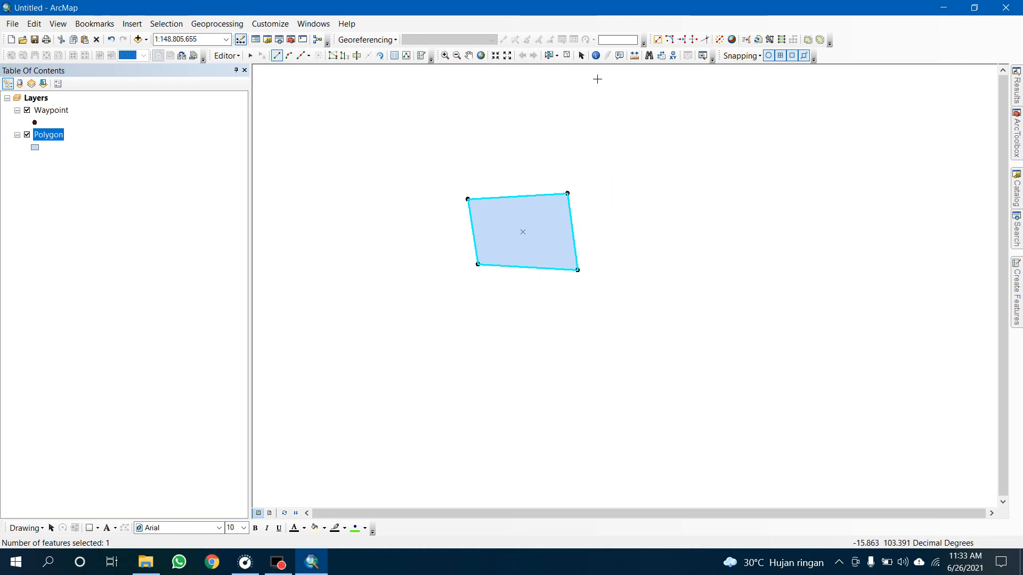
{"action": "left_click", "coordinate": [567, 55]}
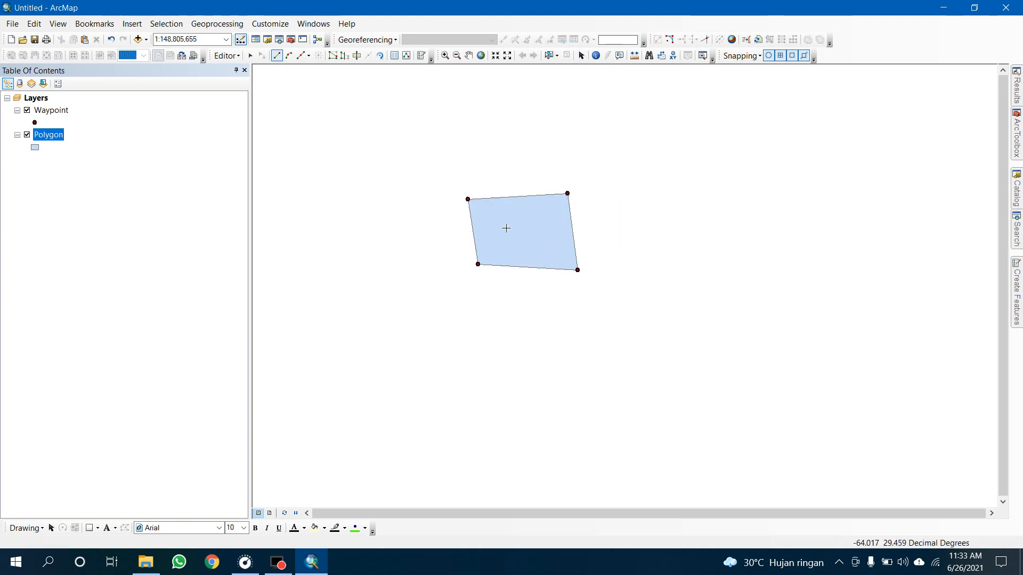
{"action": "scroll", "coordinate": [539, 226], "scroll_direction": "up", "scroll_amount": 3}
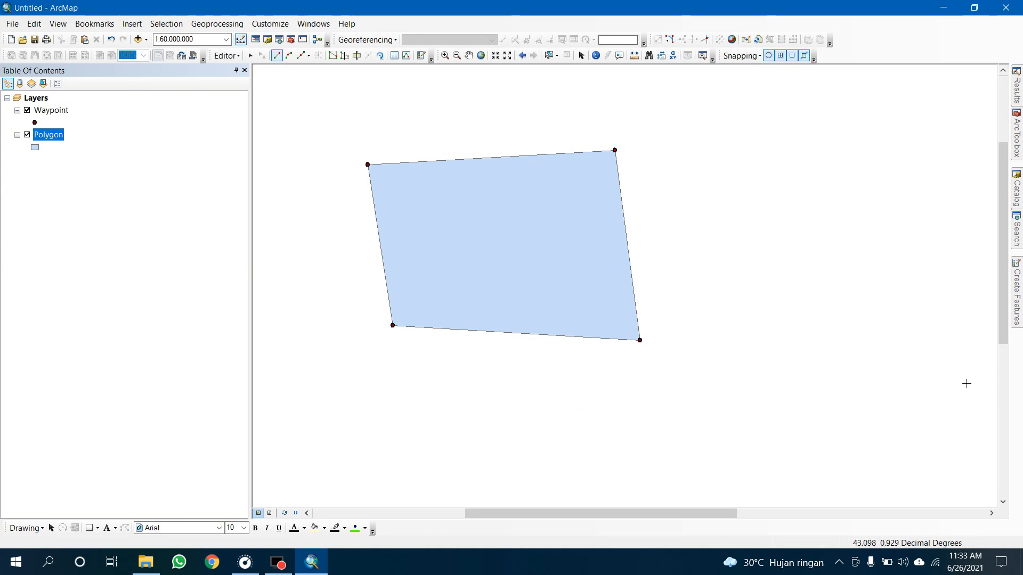
Step: Start another shapefile in the Belajar GIS SHP folder with feature type Polyline and the name Garis
{"action": "left_click", "coordinate": [1016, 196]}
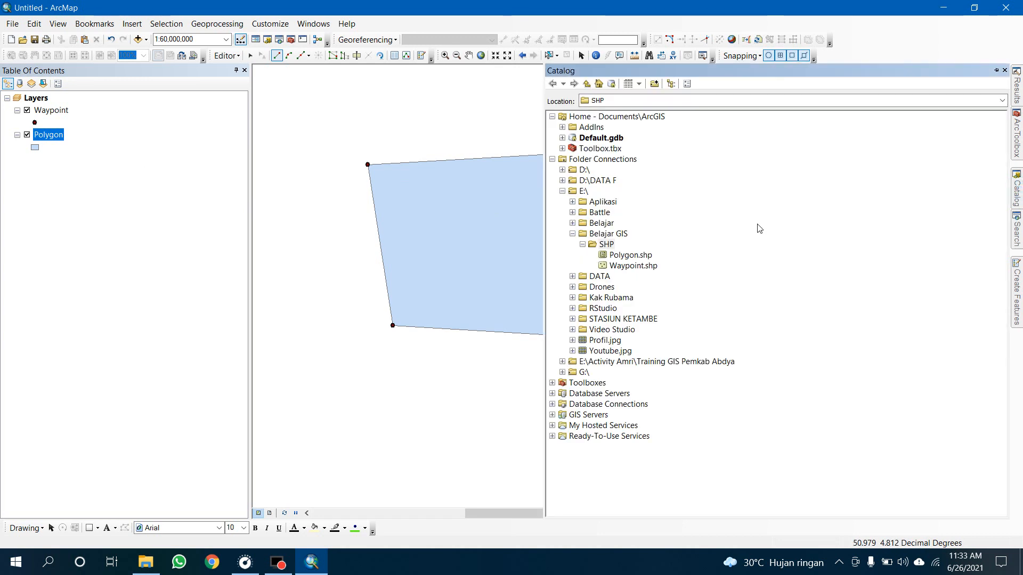
{"action": "right_click", "coordinate": [606, 246]}
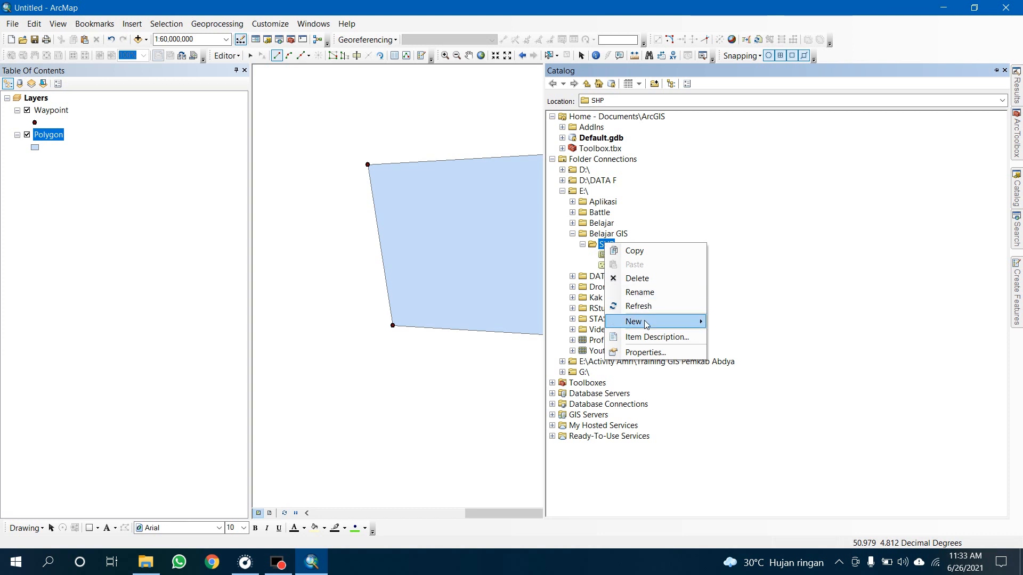
{"action": "mouse_move", "coordinate": [646, 324]}
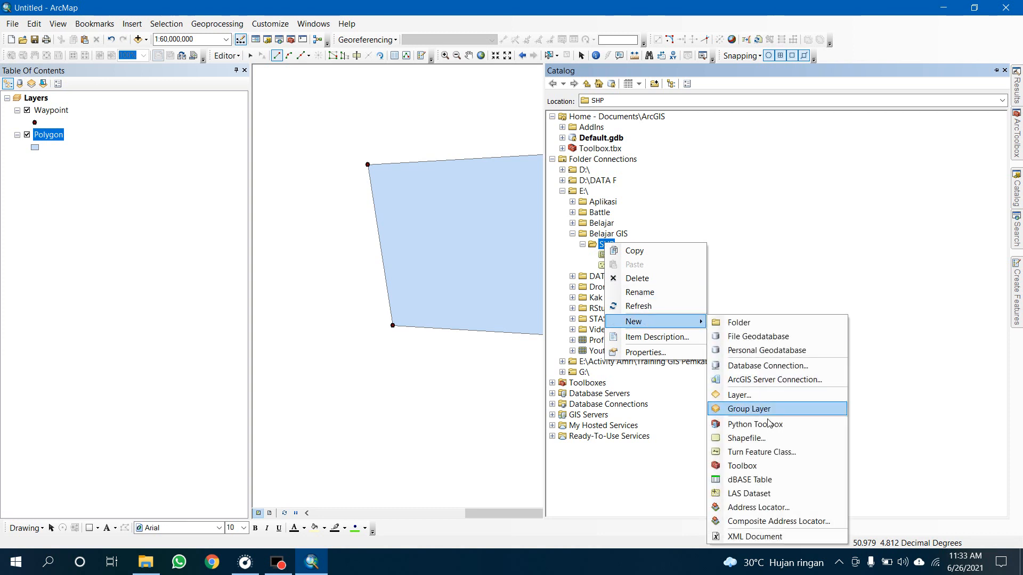
{"action": "left_click", "coordinate": [779, 438]}
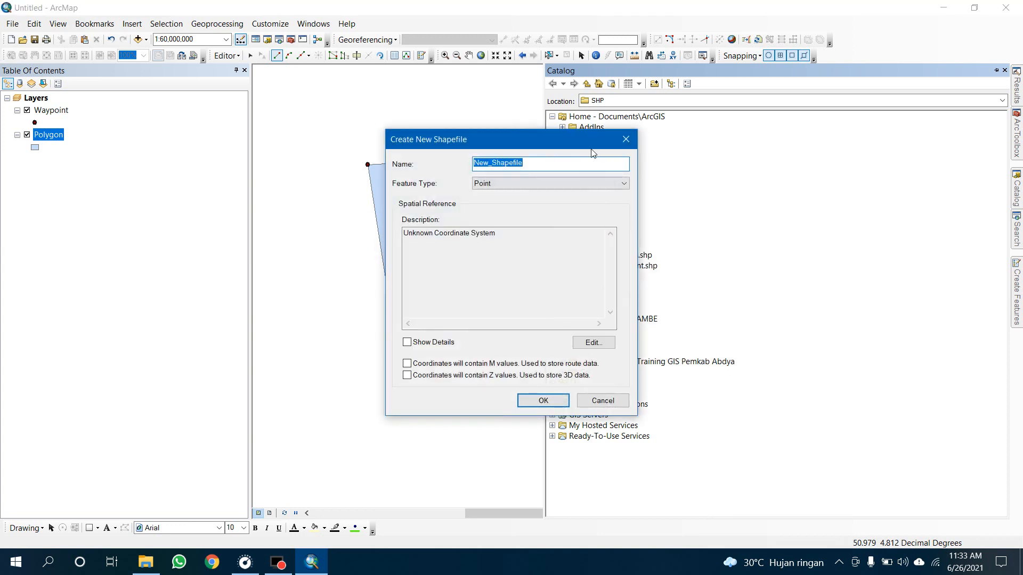
{"action": "left_click", "coordinate": [583, 181]}
{"action": "left_click", "coordinate": [586, 201]}
{"action": "left_click", "coordinate": [569, 164]}
{"action": "double_click", "coordinate": [569, 164]}
{"action": "type", "text": "gar"}
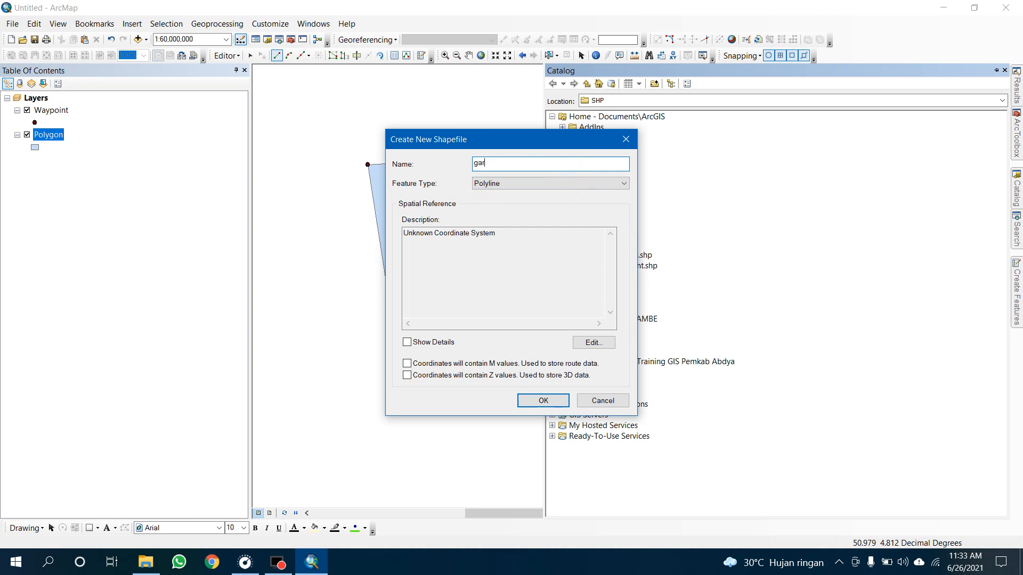
{"action": "key", "text": "BackSpace"}
{"action": "key", "text": "BackSpace"}
{"action": "key", "text": "BackSpace"}
{"action": "type", "text": "Gar"}
Step: Assign the favorite WGS 1984 coordinate system to the Garis shapefile, create it and return to the map
{"action": "left_click", "coordinate": [596, 342]}
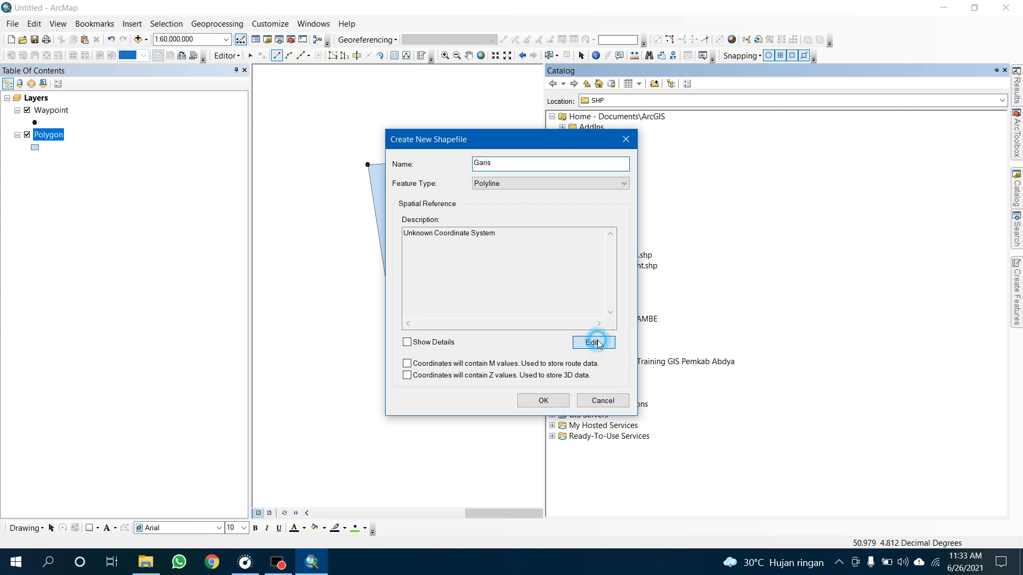
{"action": "left_click", "coordinate": [432, 178]}
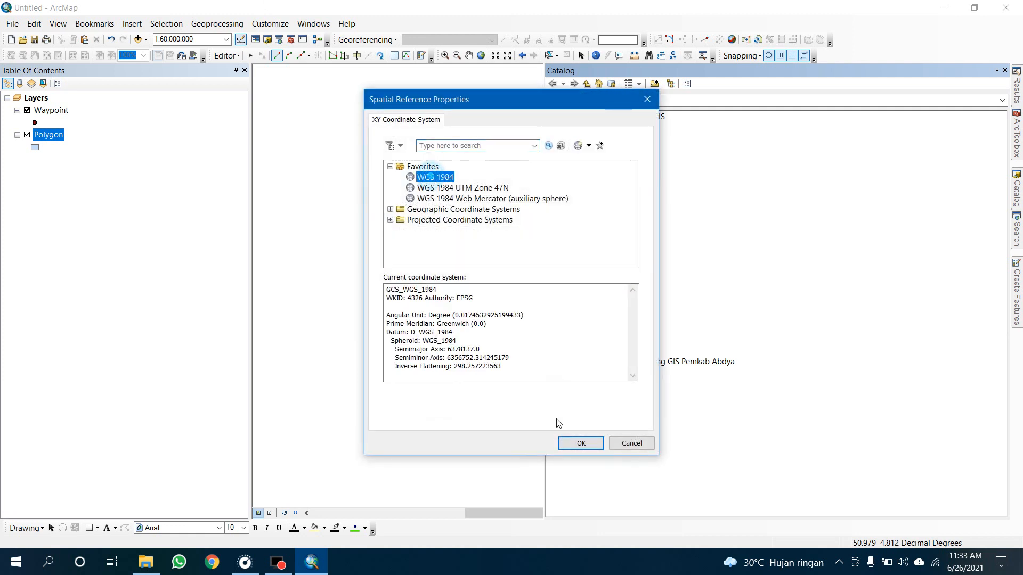
{"action": "left_click", "coordinate": [571, 443]}
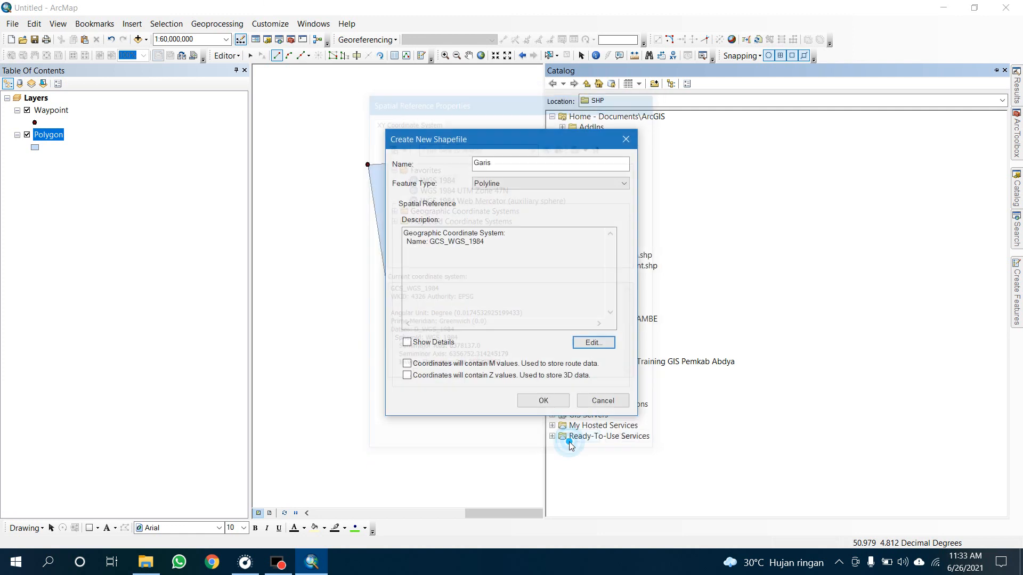
{"action": "left_click", "coordinate": [540, 405]}
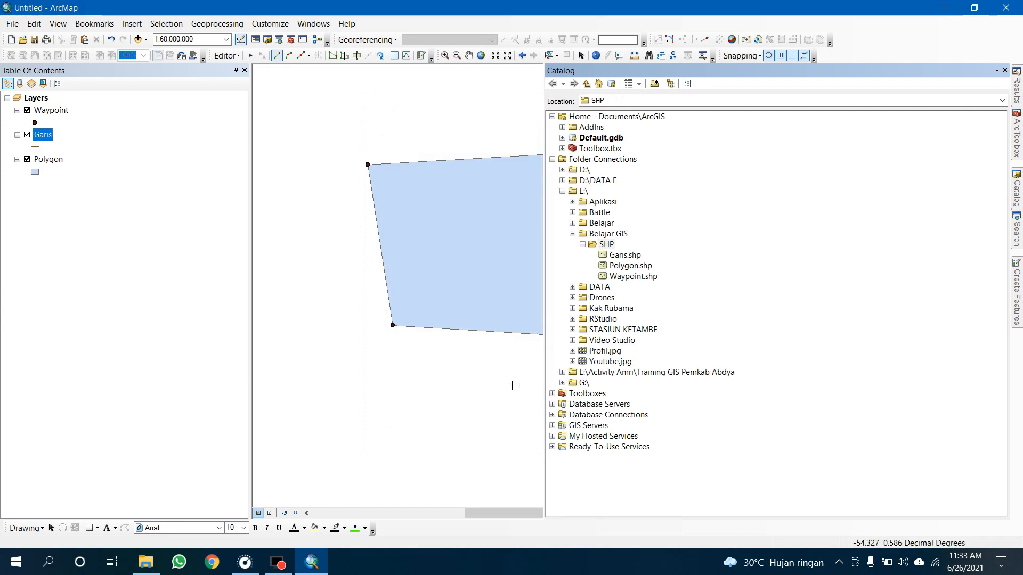
{"action": "left_click", "coordinate": [78, 183]}
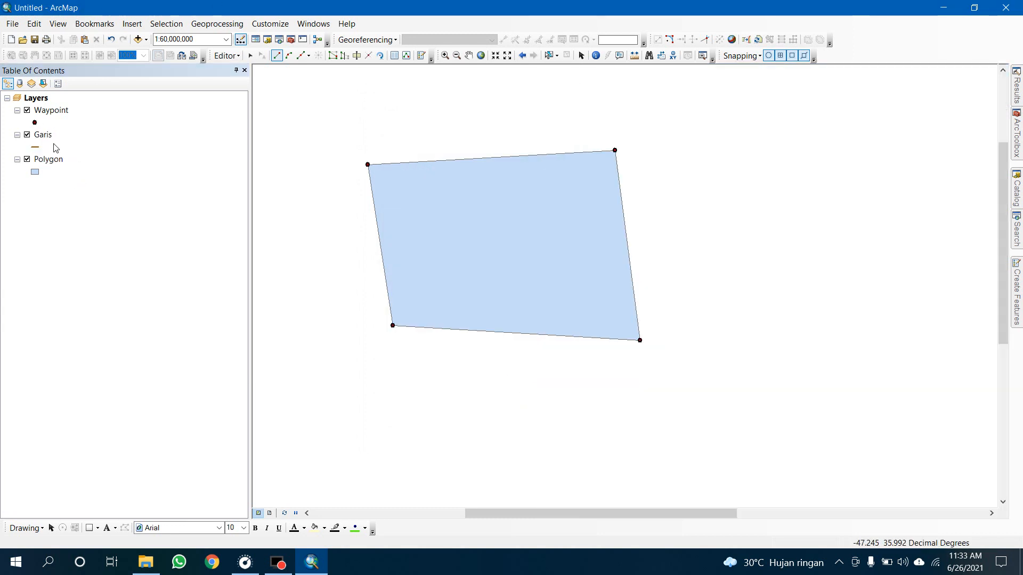
Step: Hide the Polygon layer and end the current edit session with its edits saved
{"action": "left_click", "coordinate": [27, 160]}
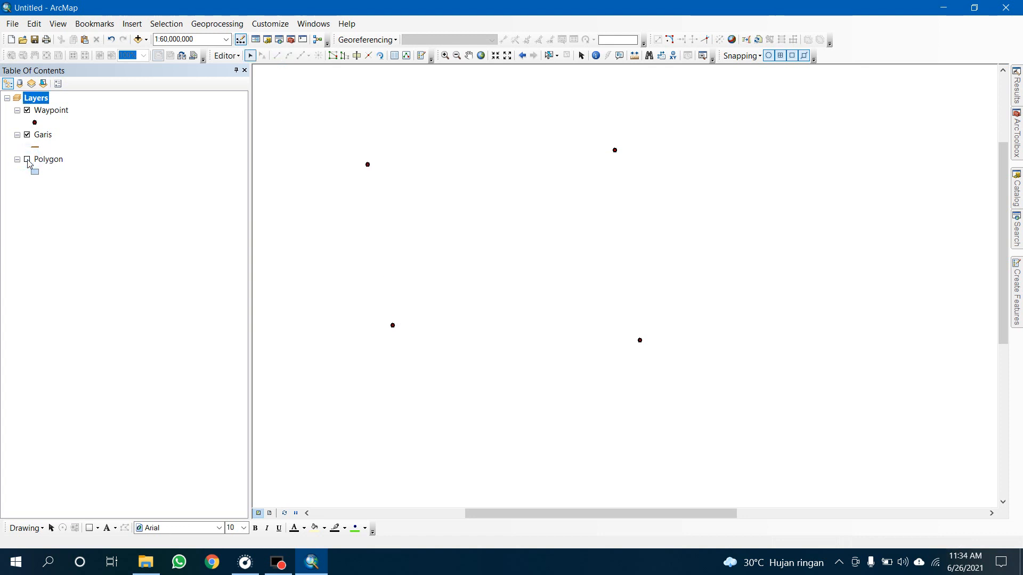
{"action": "left_click", "coordinate": [227, 56]}
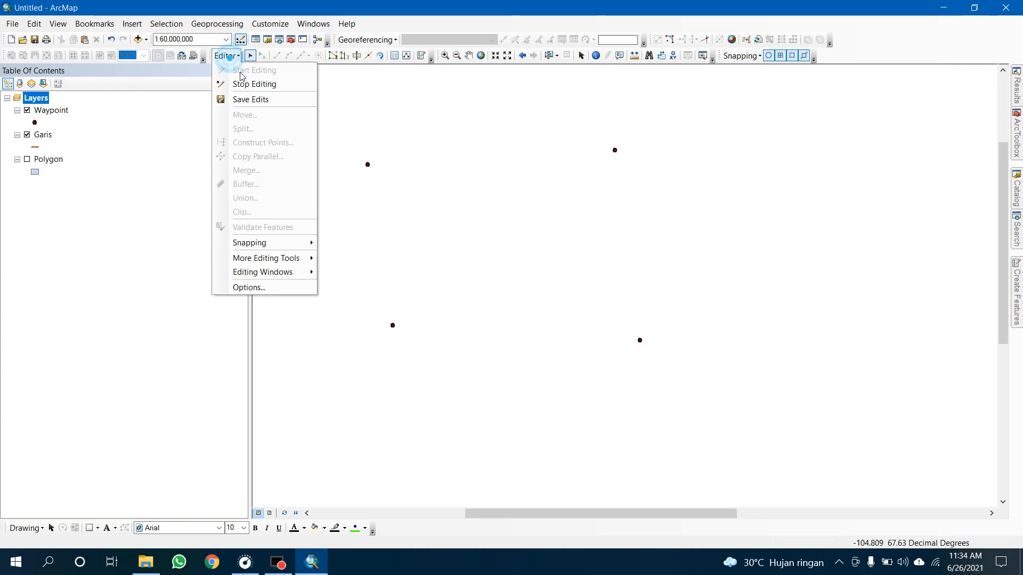
{"action": "left_click", "coordinate": [238, 100]}
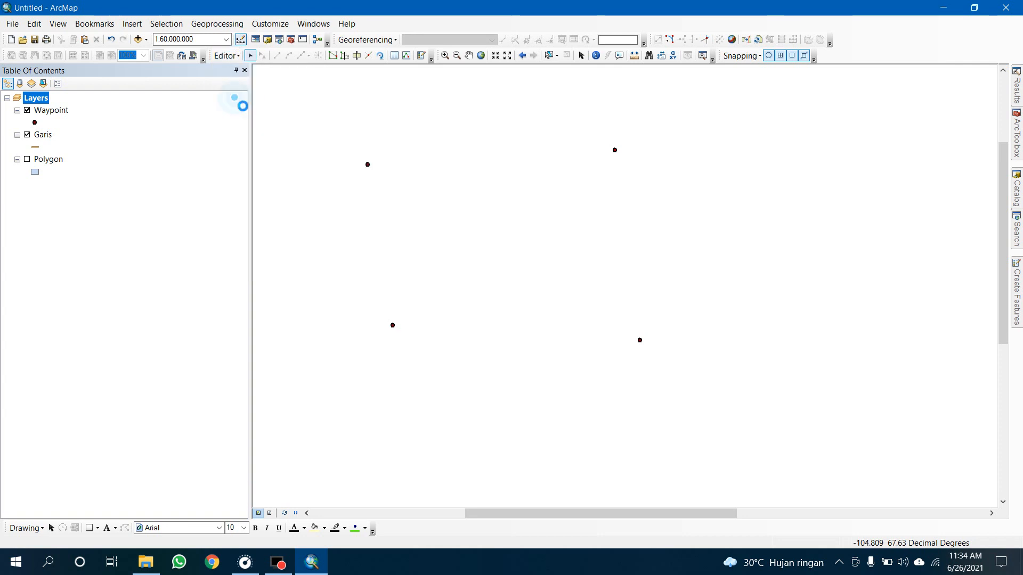
{"action": "left_click", "coordinate": [226, 56]}
{"action": "left_click", "coordinate": [242, 99]}
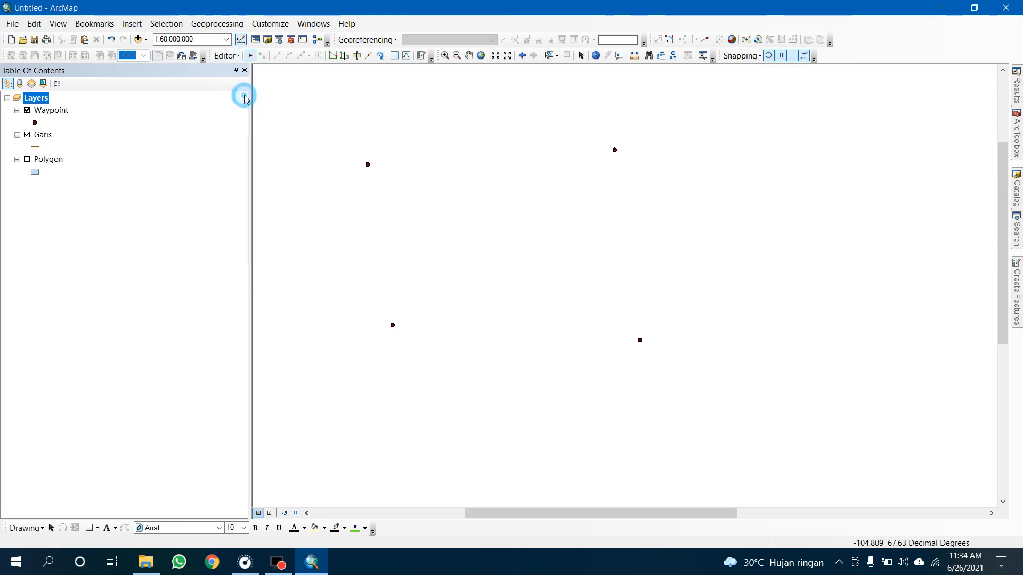
{"action": "left_click", "coordinate": [225, 55]}
{"action": "left_click", "coordinate": [239, 85]}
Step: Start a new edit session and choose the Garis template for creating line features
{"action": "left_click", "coordinate": [225, 56]}
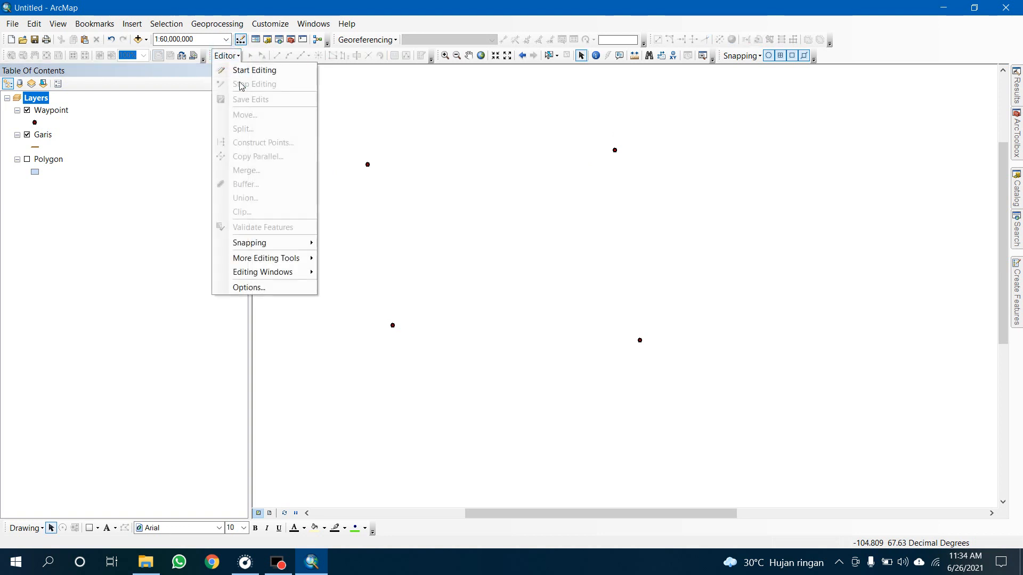
{"action": "left_click", "coordinate": [238, 70]}
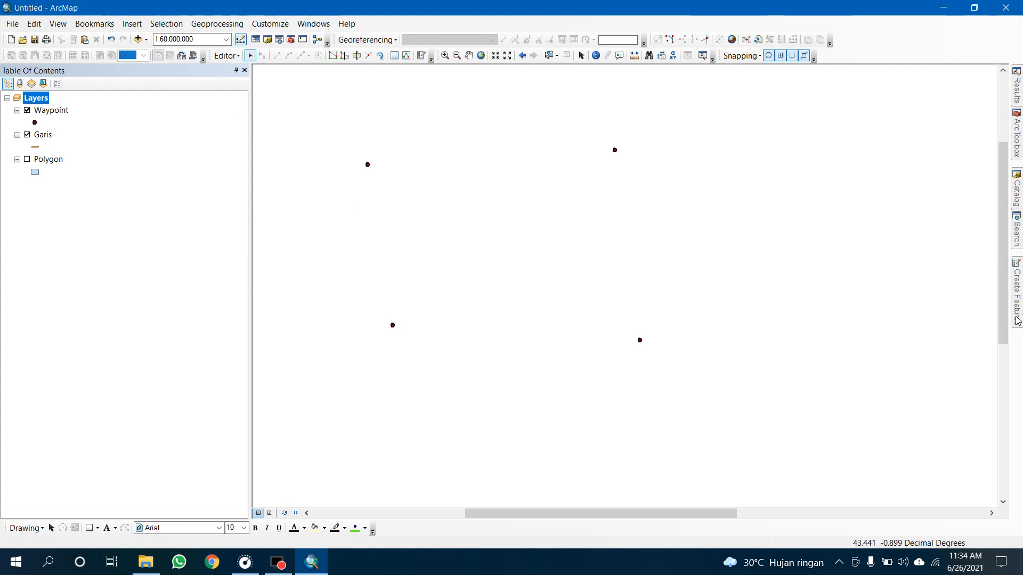
{"action": "mouse_move", "coordinate": [1016, 314]}
{"action": "left_click", "coordinate": [886, 125]}
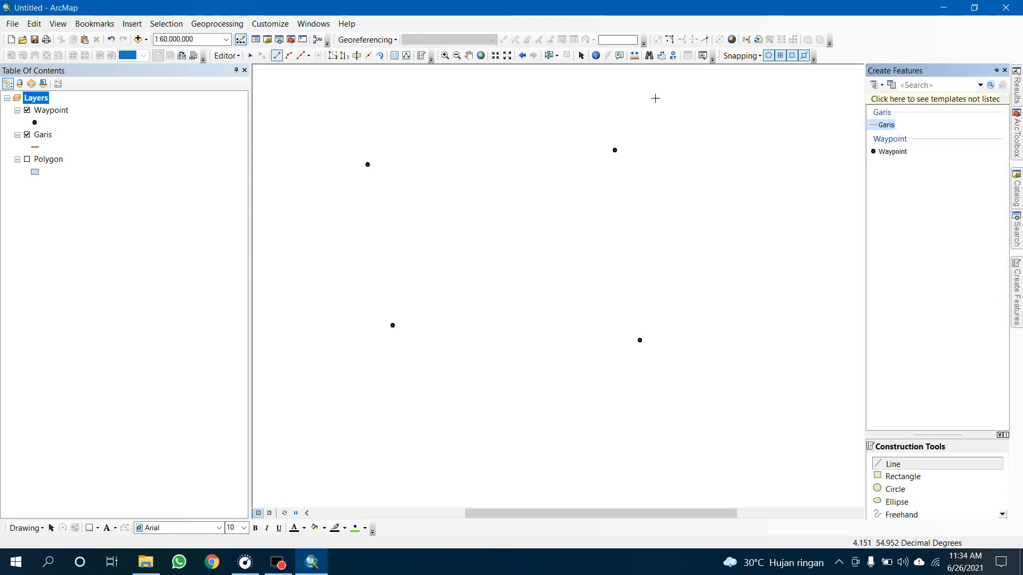
Step: Draw a closed four-segment Garis line with its vertices snapped to the four Waypoint points, and clear the selection
{"action": "left_click", "coordinate": [379, 177]}
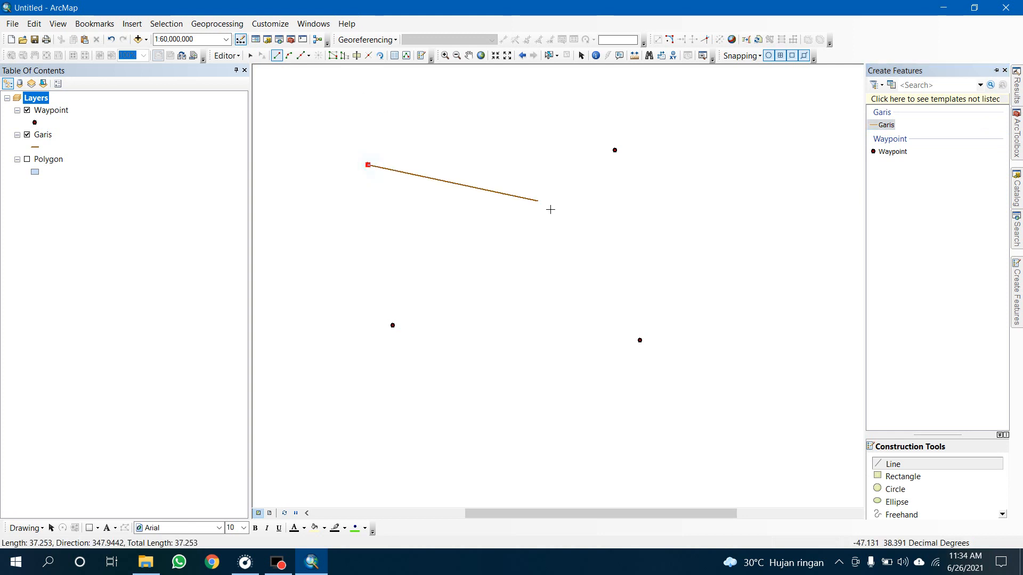
{"action": "left_click", "coordinate": [615, 150]}
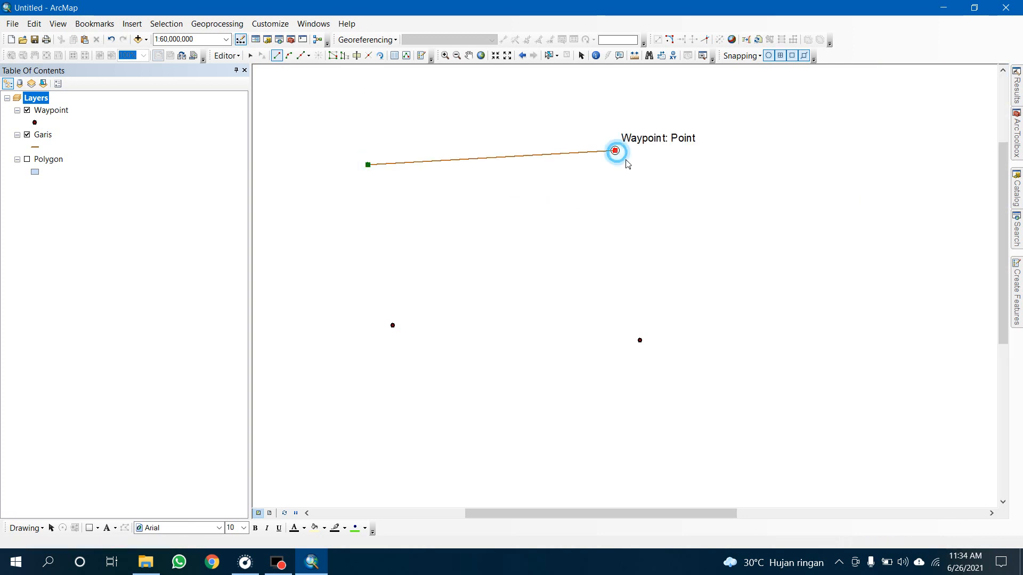
{"action": "left_click", "coordinate": [641, 342]}
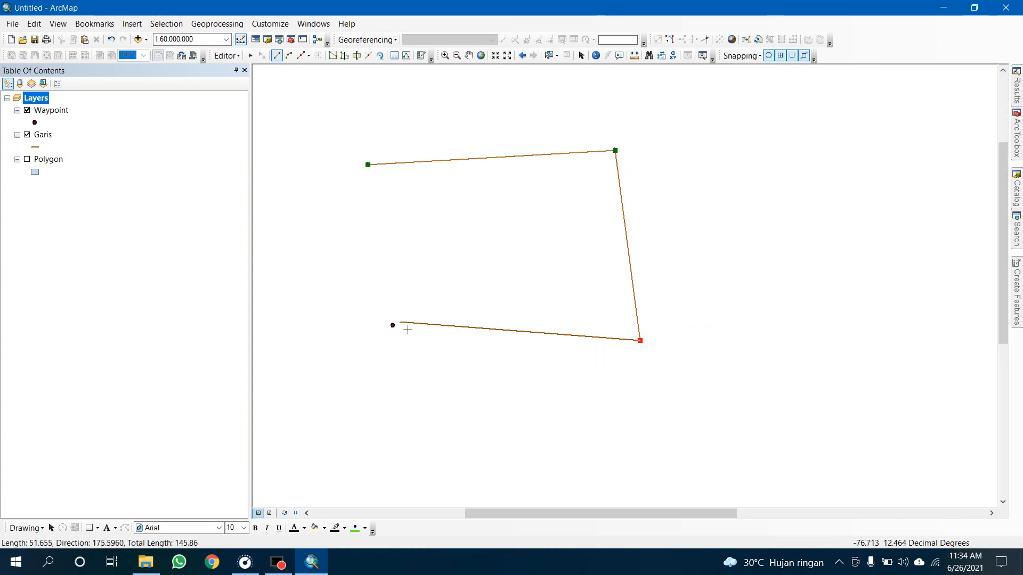
{"action": "left_click", "coordinate": [392, 325]}
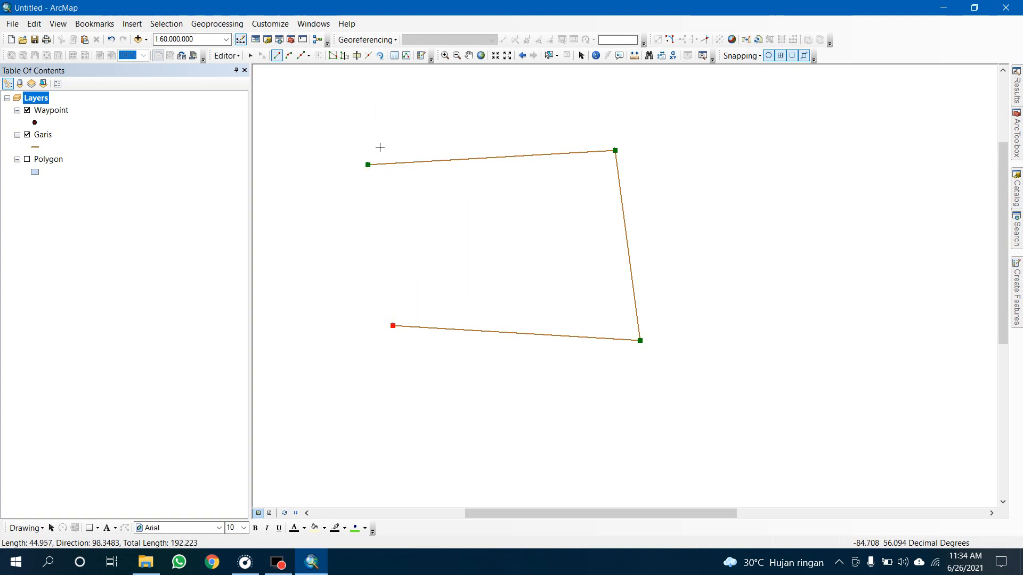
{"action": "double_click", "coordinate": [379, 180]}
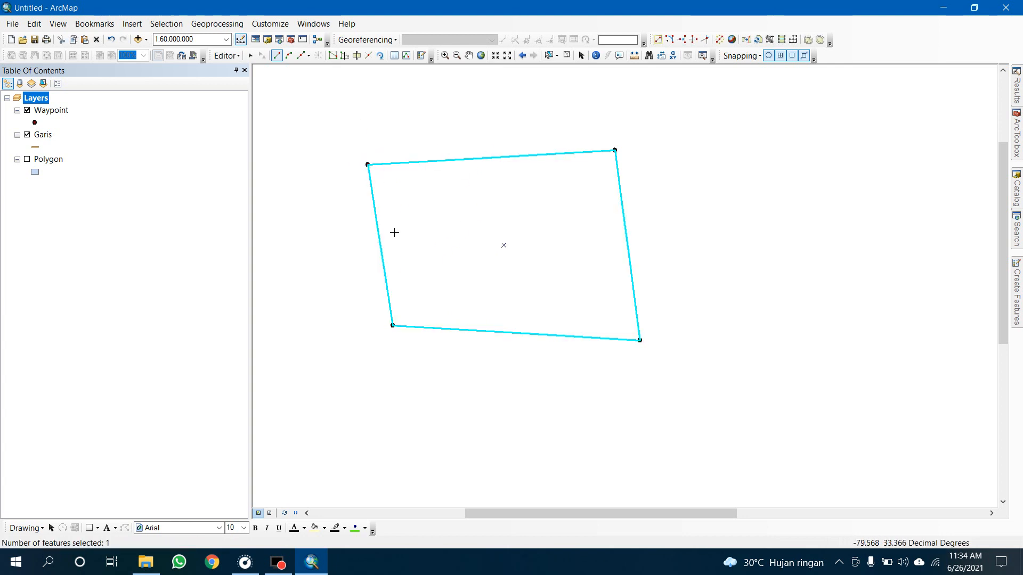
{"action": "left_click", "coordinate": [567, 55]}
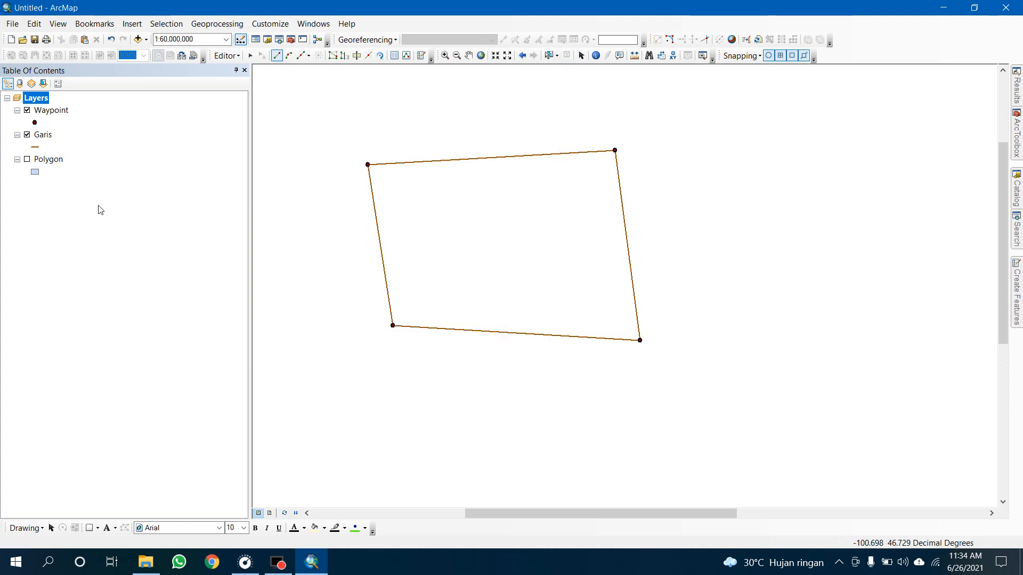
Step: Switch the Garis layer off and on again to check its line, and end the edit session with its edits saved
{"action": "left_click", "coordinate": [27, 135]}
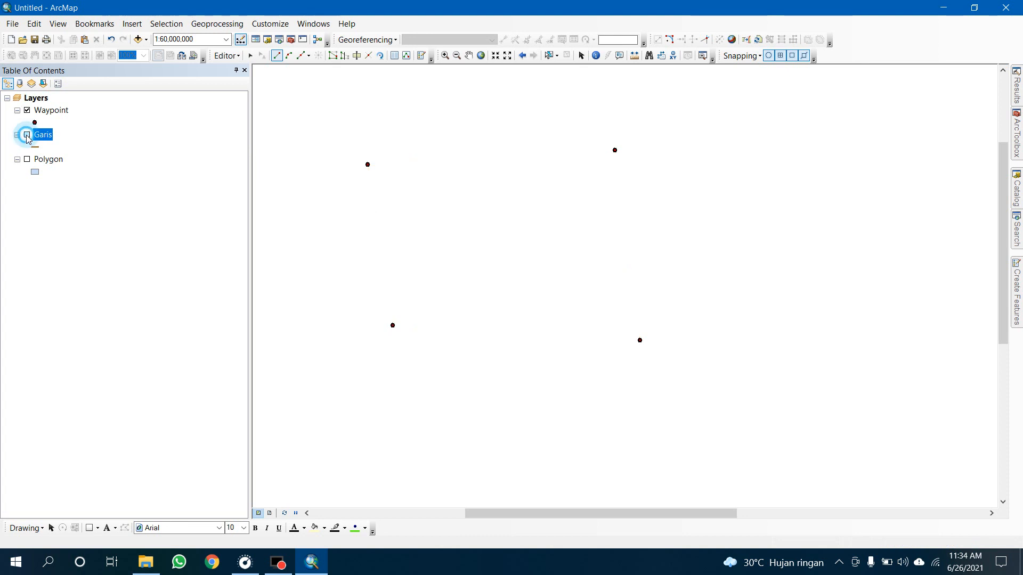
{"action": "left_click", "coordinate": [27, 135]}
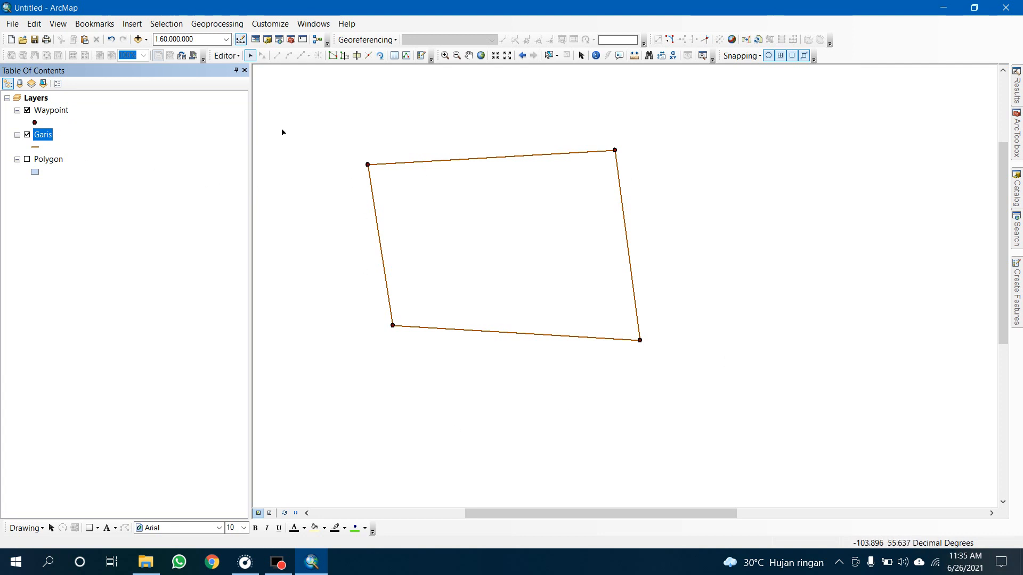
{"action": "left_click", "coordinate": [236, 56]}
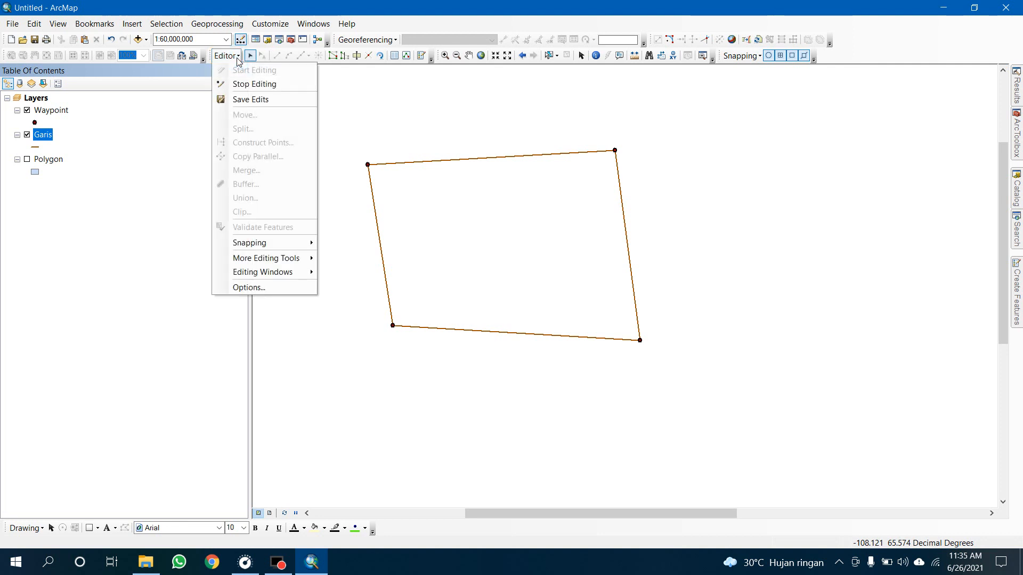
{"action": "left_click", "coordinate": [253, 102]}
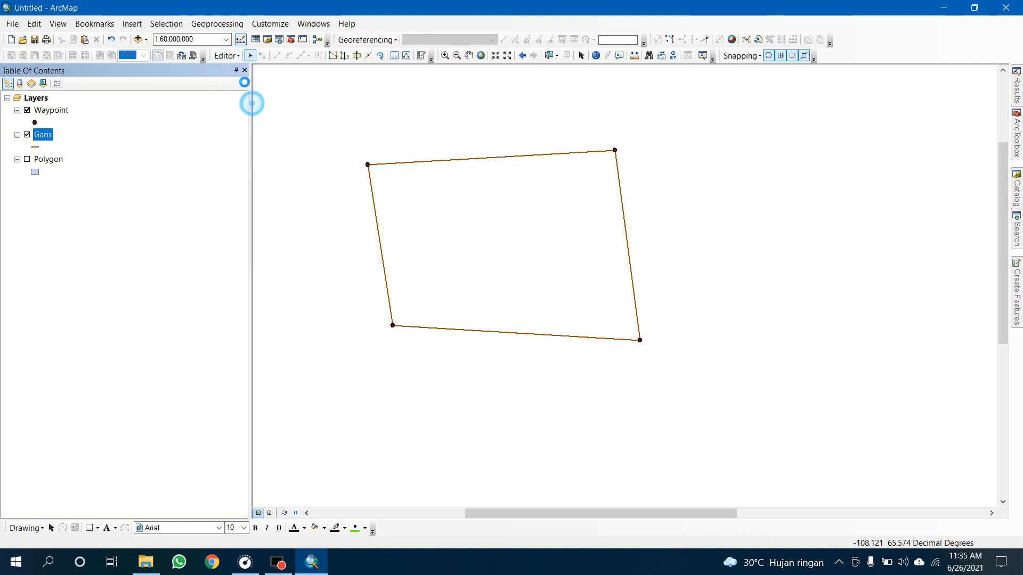
{"action": "left_click", "coordinate": [232, 57]}
{"action": "left_click", "coordinate": [245, 81]}
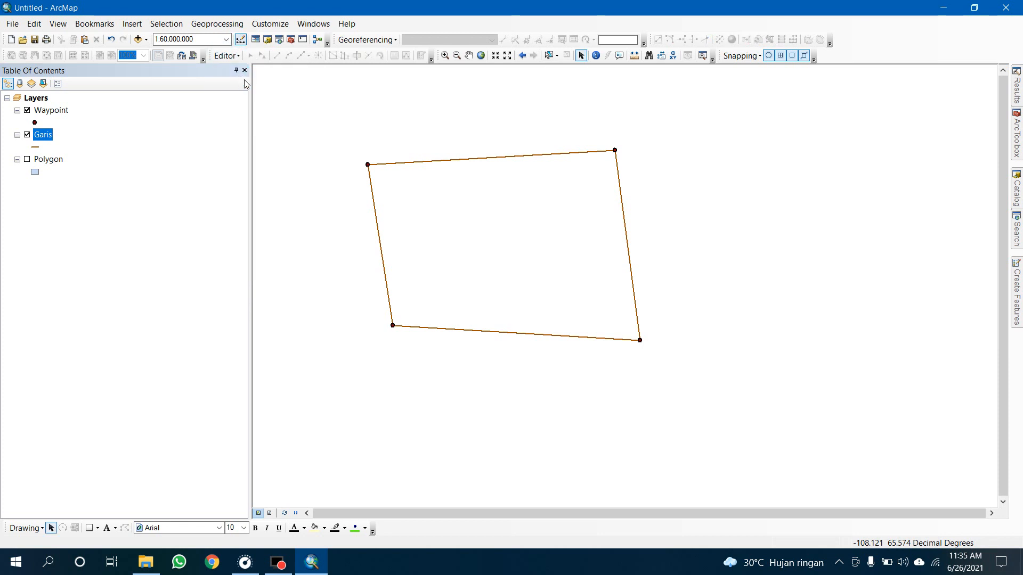